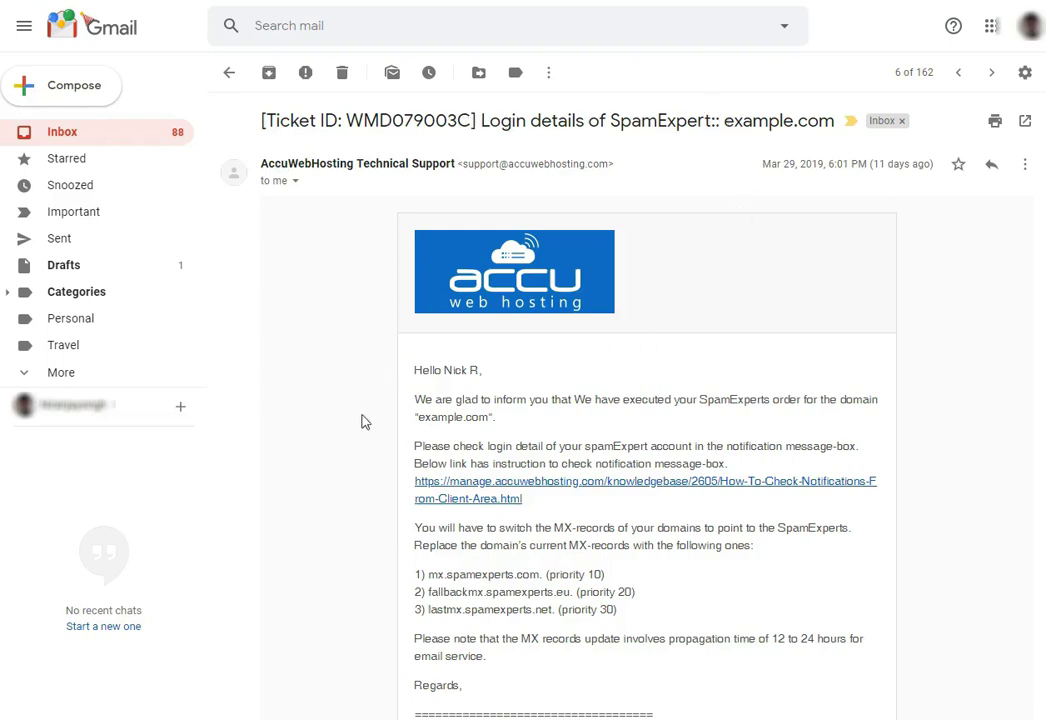
Read the three SpamExperts MX host lines and priorities in the Gmail message
{"action": "left_click_drag", "start_coordinate": [413, 575], "coordinate": [628, 619]}
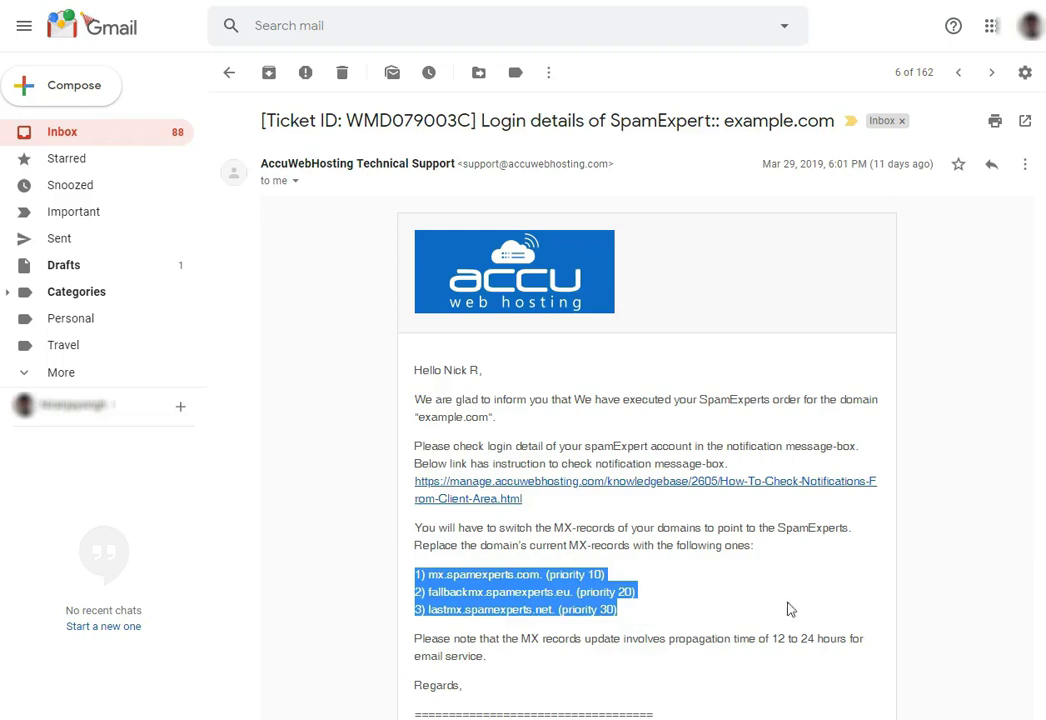
{"action": "left_click", "coordinate": [895, 610]}
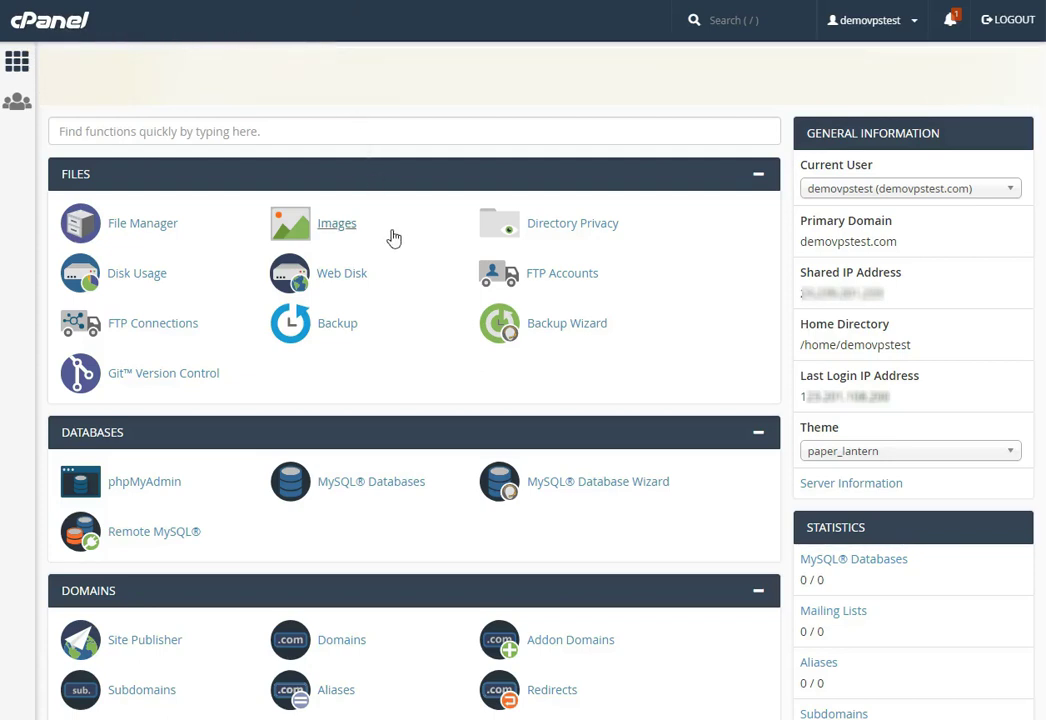
Open the Zone Editor and bring up the zone records for demovpstest.com
{"action": "scroll", "coordinate": [394, 238], "scroll_direction": "down", "scroll_amount": 3}
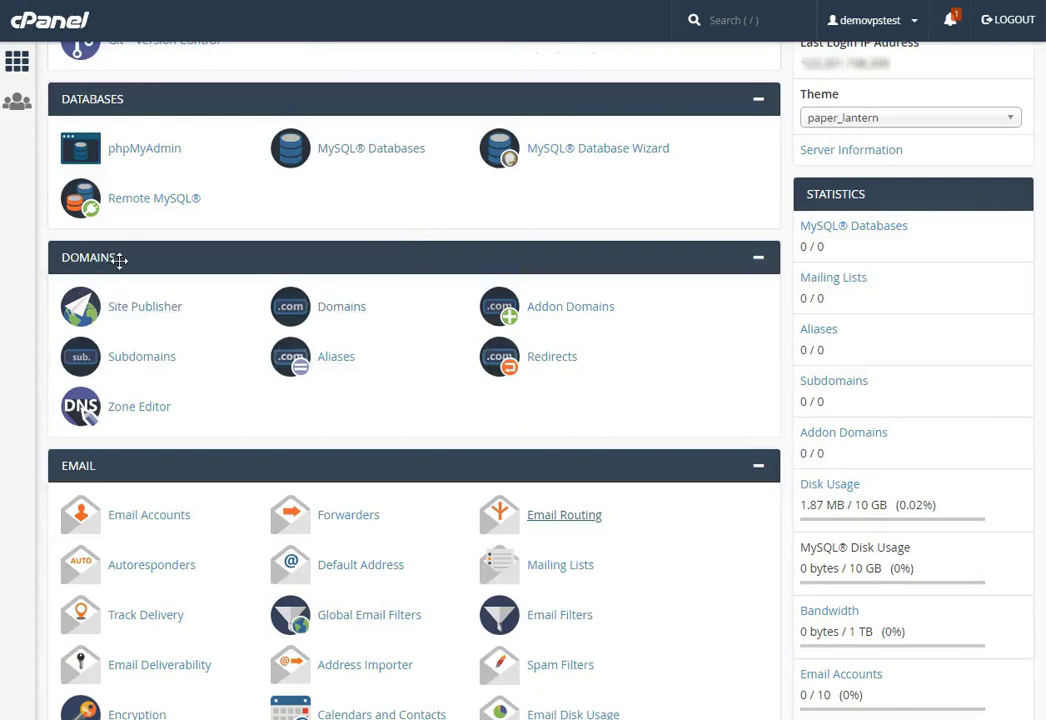
{"action": "left_click", "coordinate": [140, 407]}
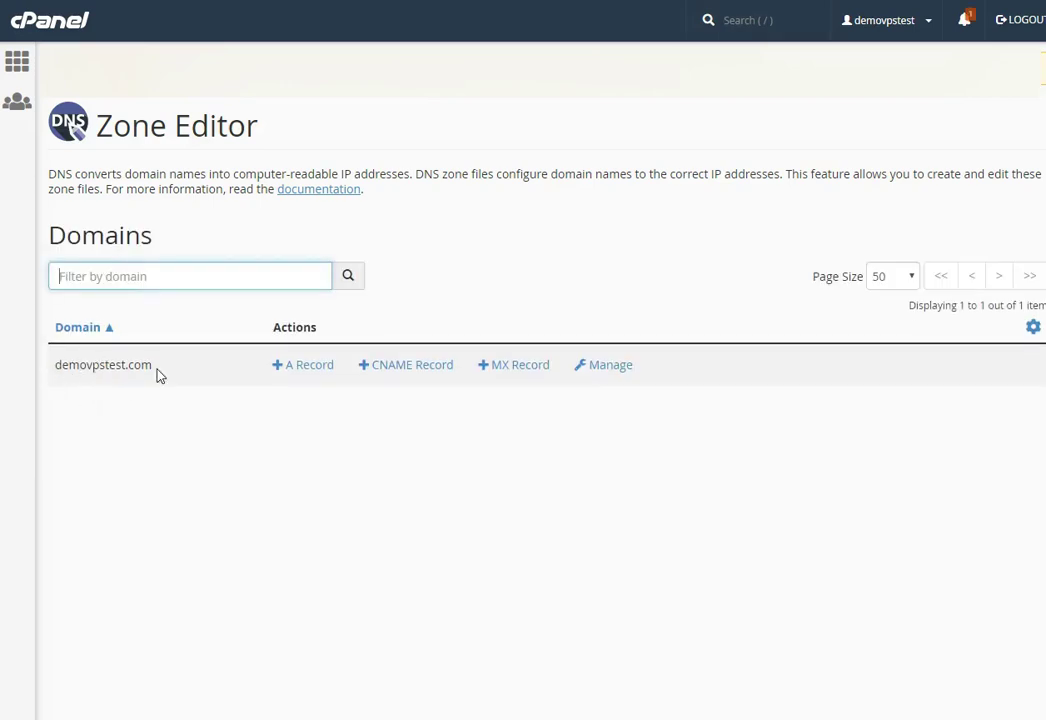
{"action": "left_click", "coordinate": [603, 367]}
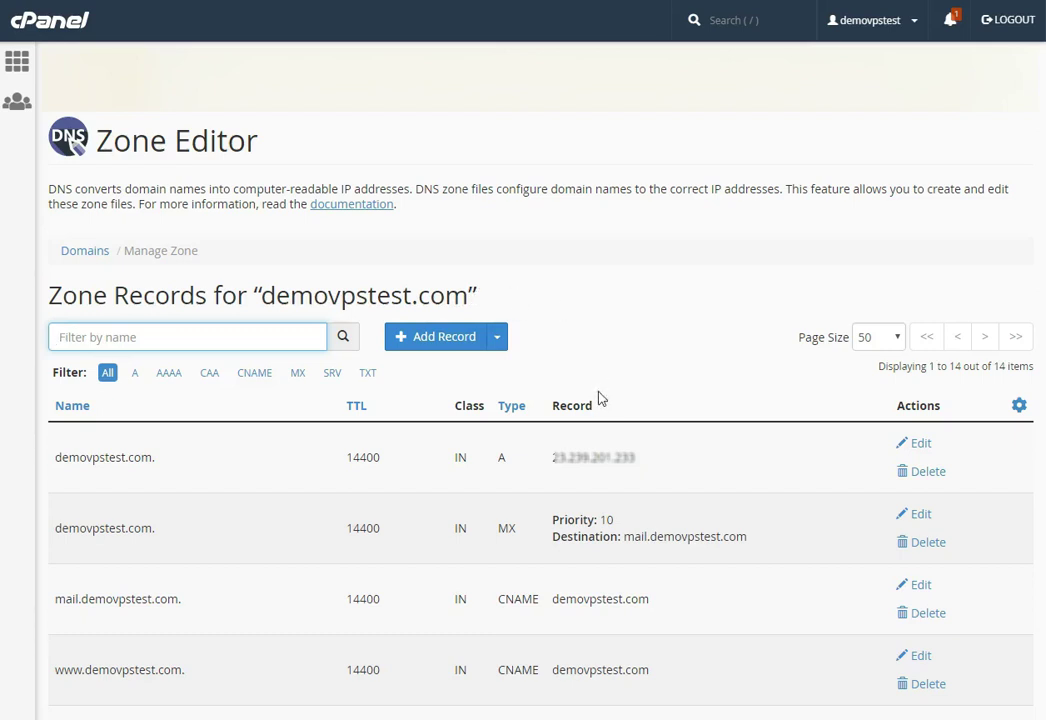
Filter the demovpstest.com zone records to show only the MX record
{"action": "scroll", "coordinate": [530, 460], "scroll_direction": "down", "scroll_amount": 3}
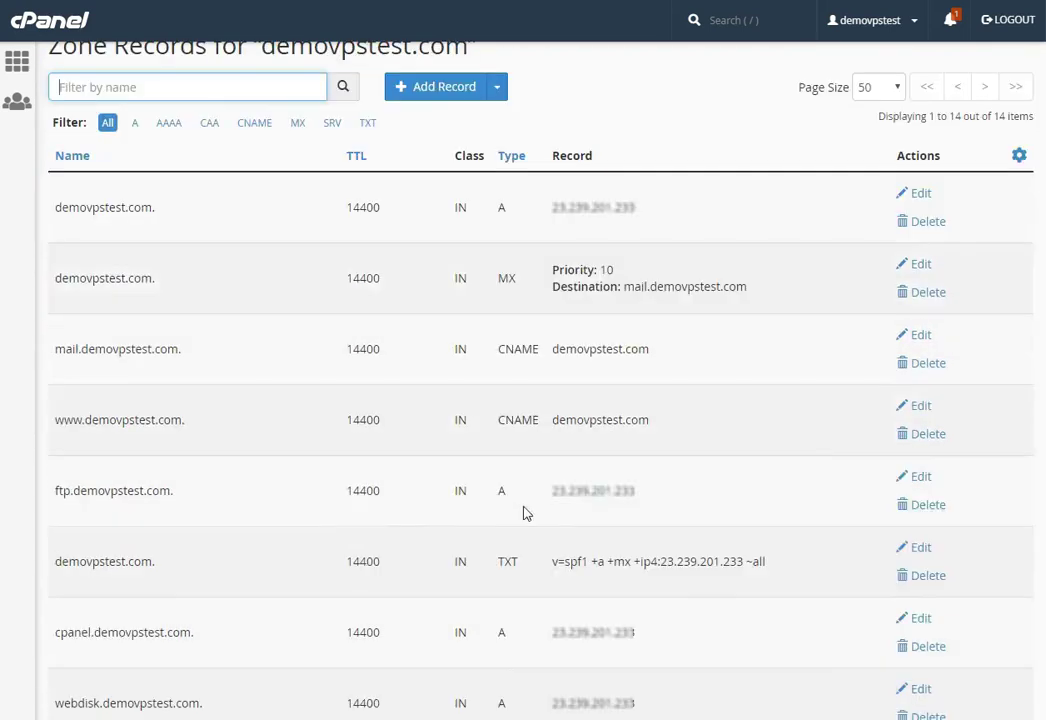
{"action": "scroll", "coordinate": [527, 510], "scroll_direction": "up", "scroll_amount": 1}
{"action": "scroll", "coordinate": [527, 512], "scroll_direction": "up", "scroll_amount": 1}
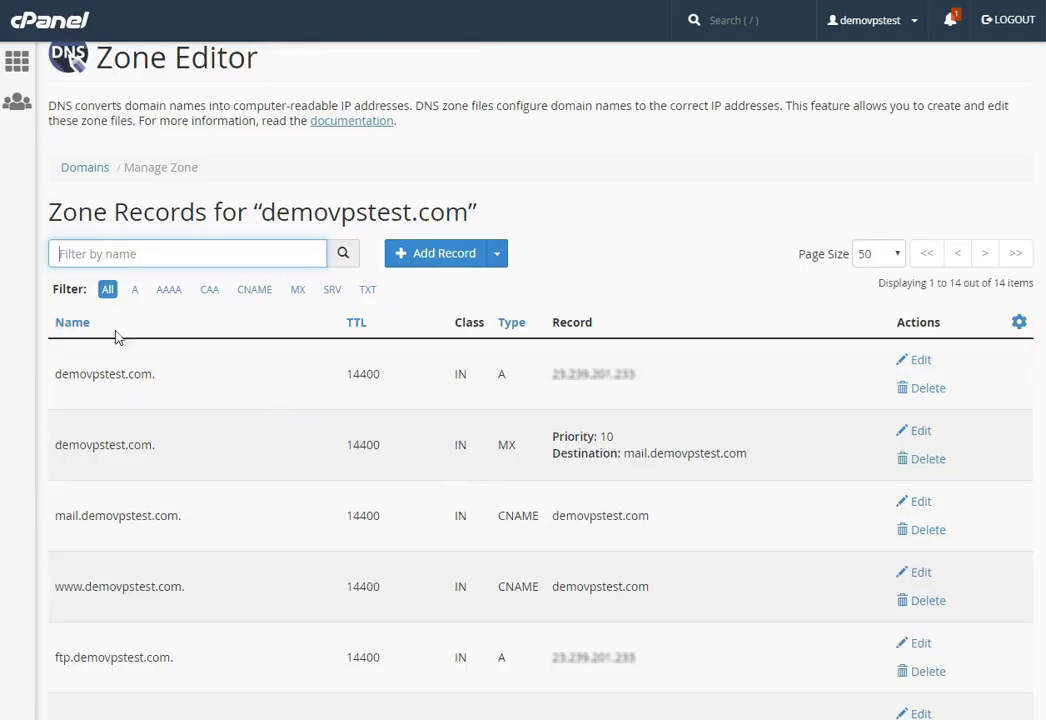
{"action": "left_click", "coordinate": [297, 289]}
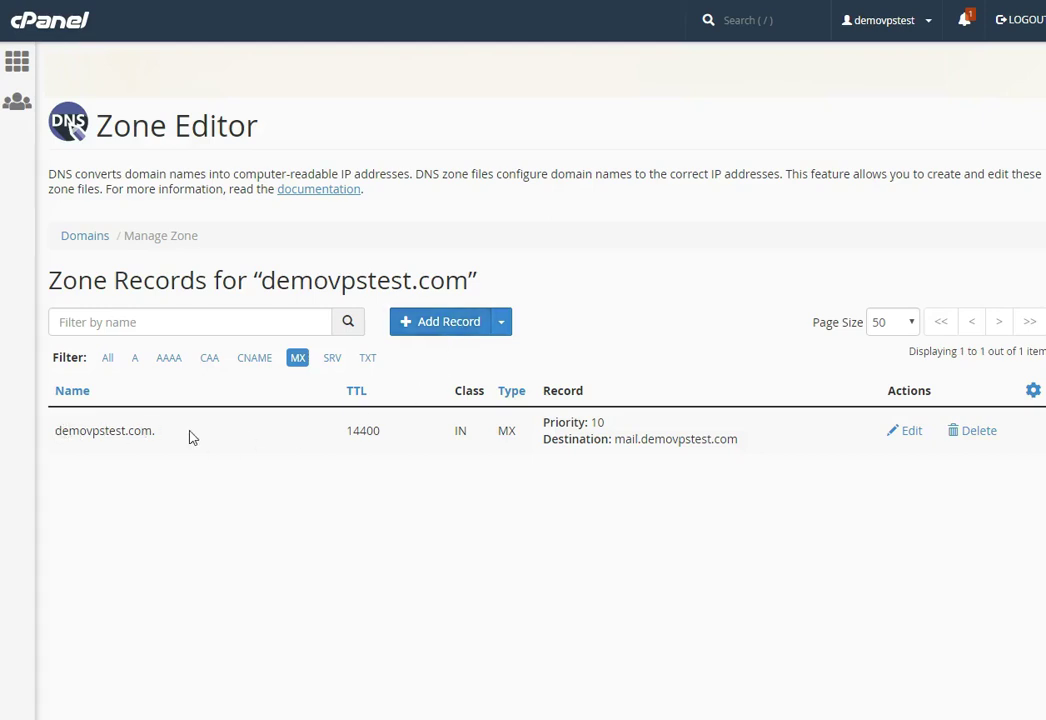
Change the priority 10 MX record's destination from mail.demovpstest.com to mx.spamexperts.com and save
{"action": "left_click", "coordinate": [911, 430]}
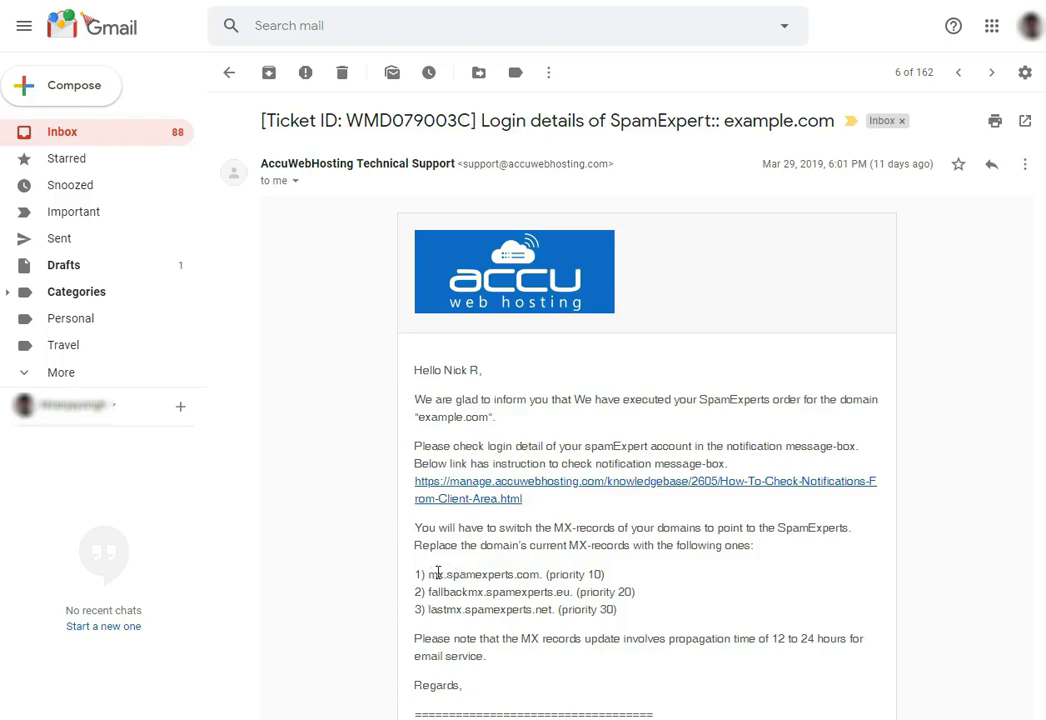
{"action": "left_click_drag", "start_coordinate": [428, 574], "coordinate": [539, 576]}
{"action": "key", "text": "ctrl+c"}
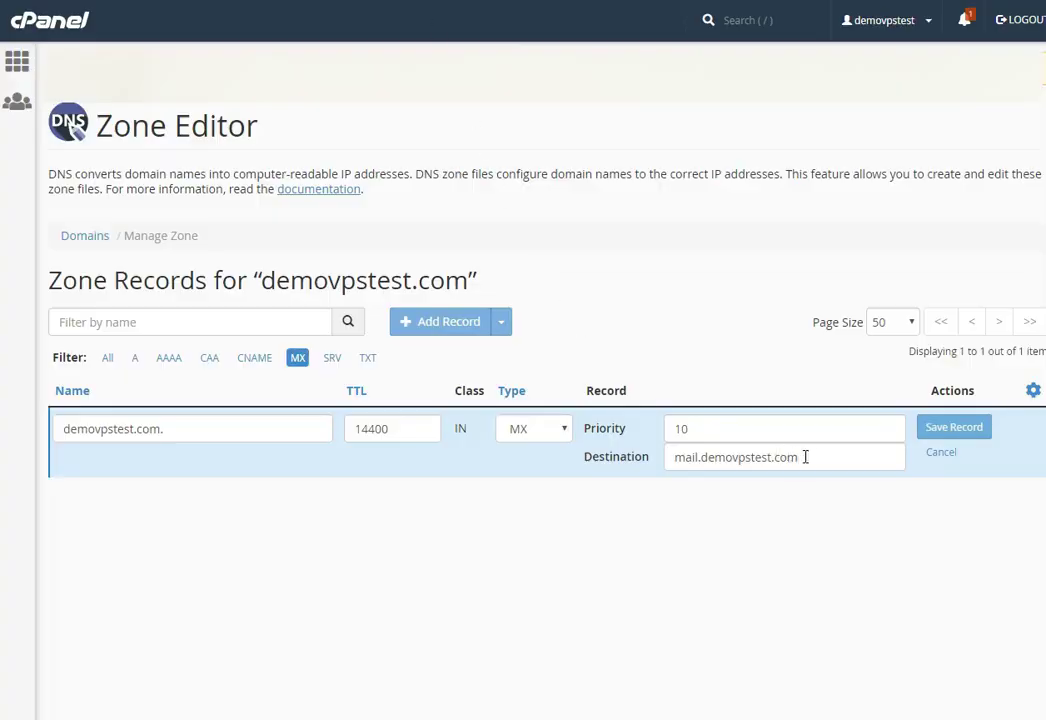
{"action": "left_click_drag", "start_coordinate": [805, 457], "coordinate": [630, 462]}
{"action": "key", "text": "ctrl+v"}
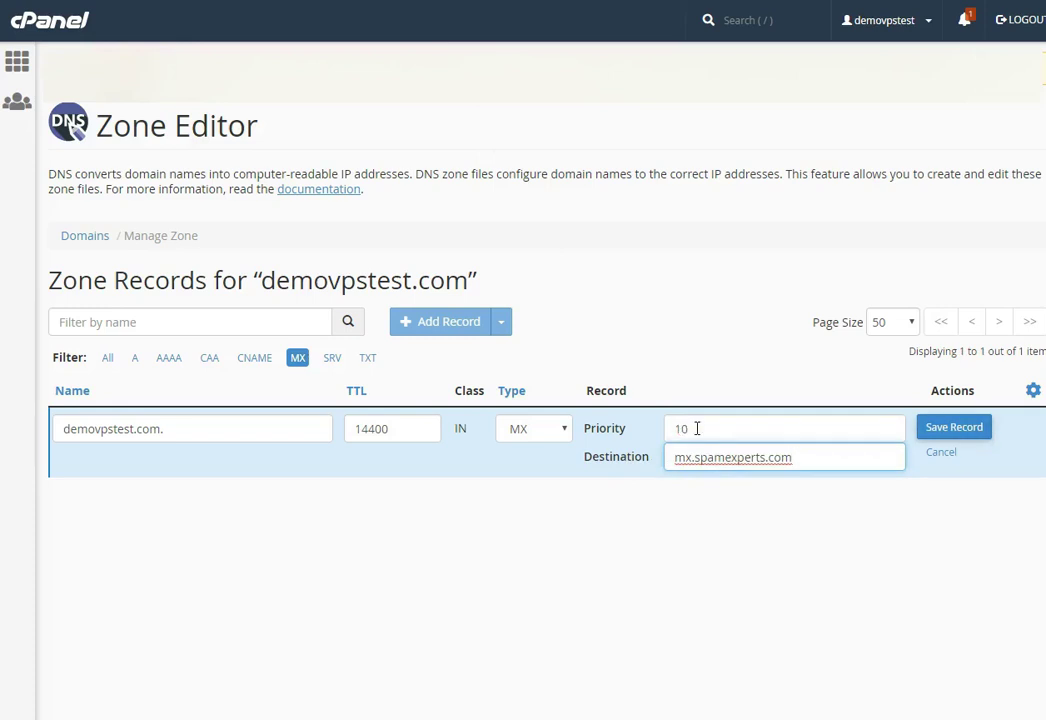
{"action": "left_click", "coordinate": [949, 430]}
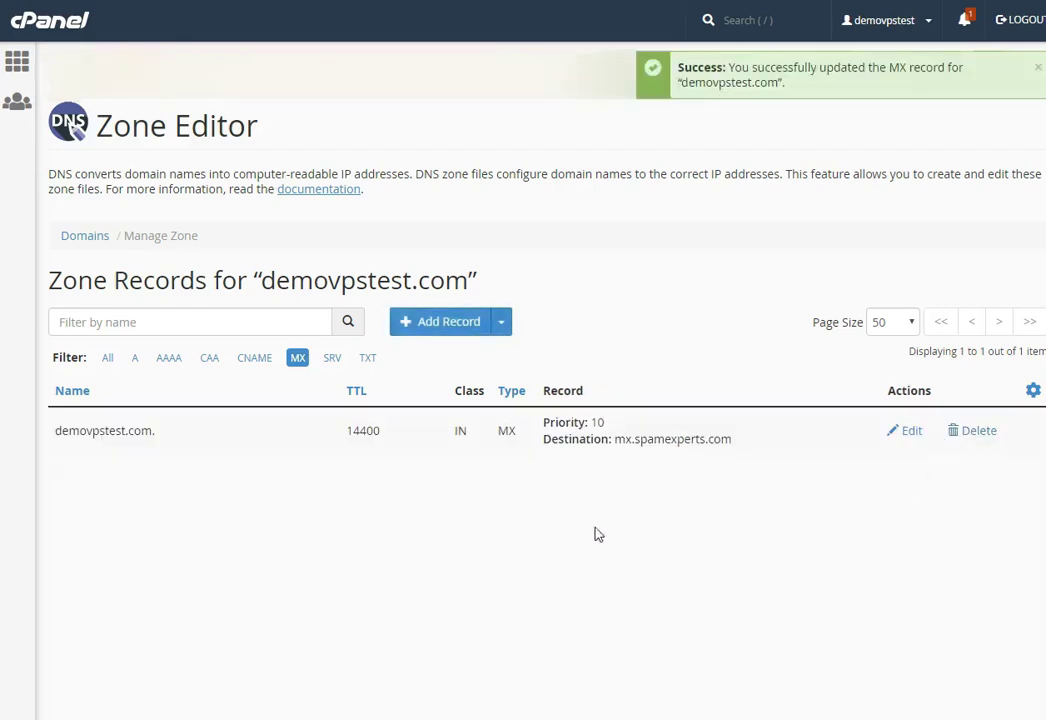
{"action": "left_click", "coordinate": [446, 322]}
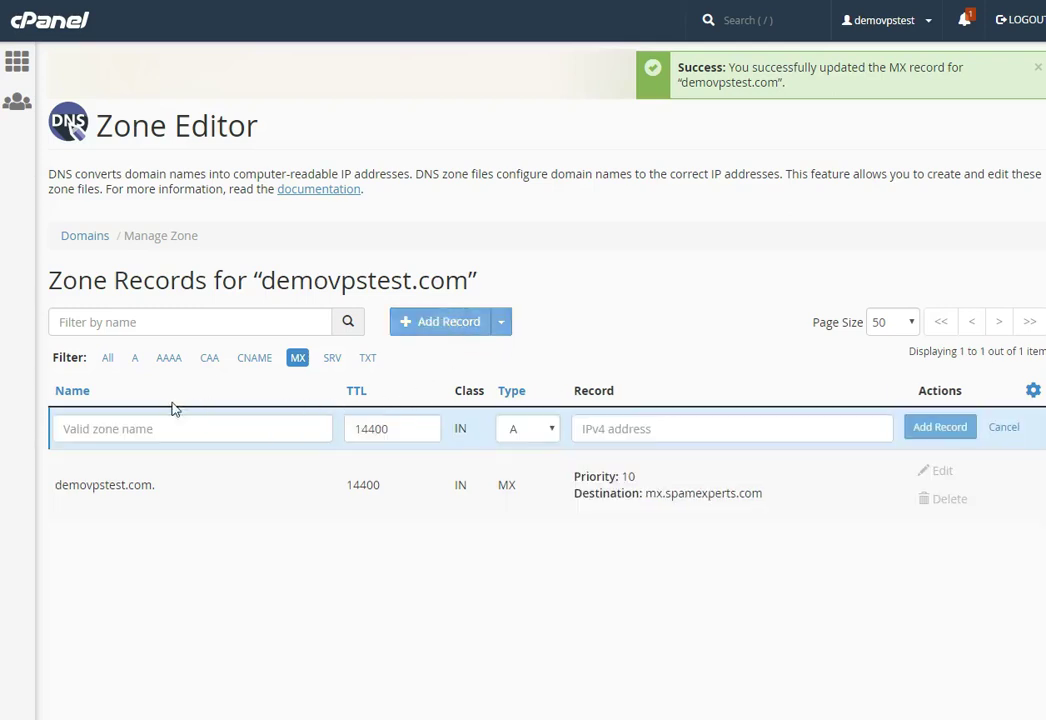
Add an MX record for demovpstest.com. pointing to fallbackmx.spamexperts.eu with priority 20
{"action": "left_click_drag", "start_coordinate": [56, 488], "coordinate": [162, 496]}
{"action": "key", "text": "ctrl+c"}
{"action": "left_click", "coordinate": [152, 428]}
{"action": "key", "text": "ctrl+v"}
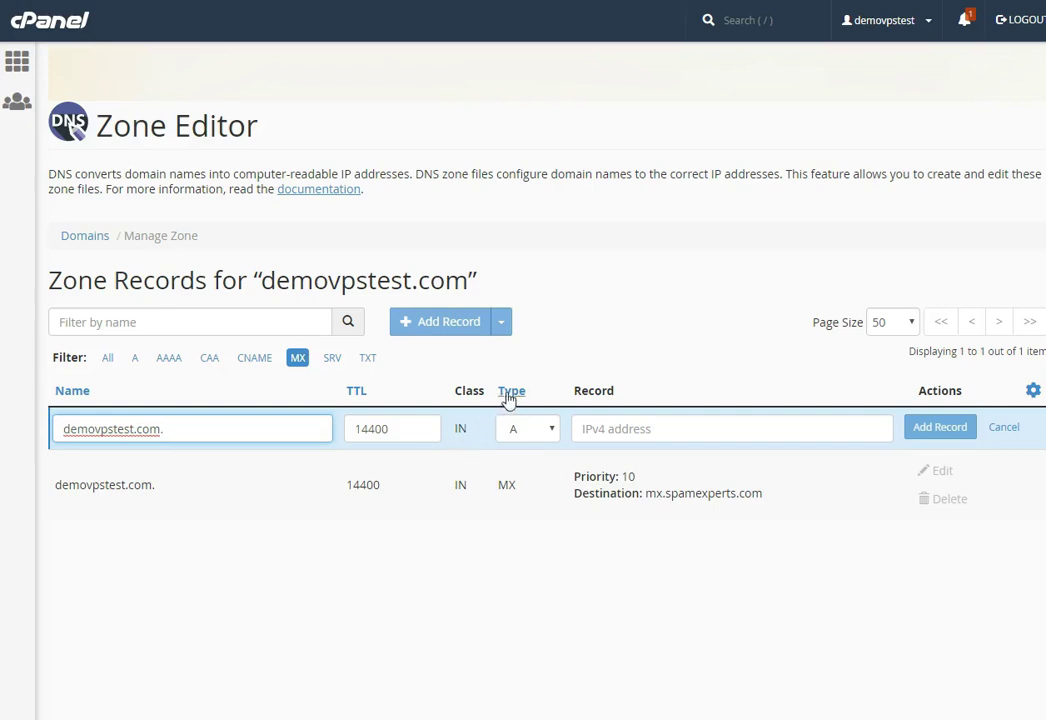
{"action": "left_click", "coordinate": [532, 432]}
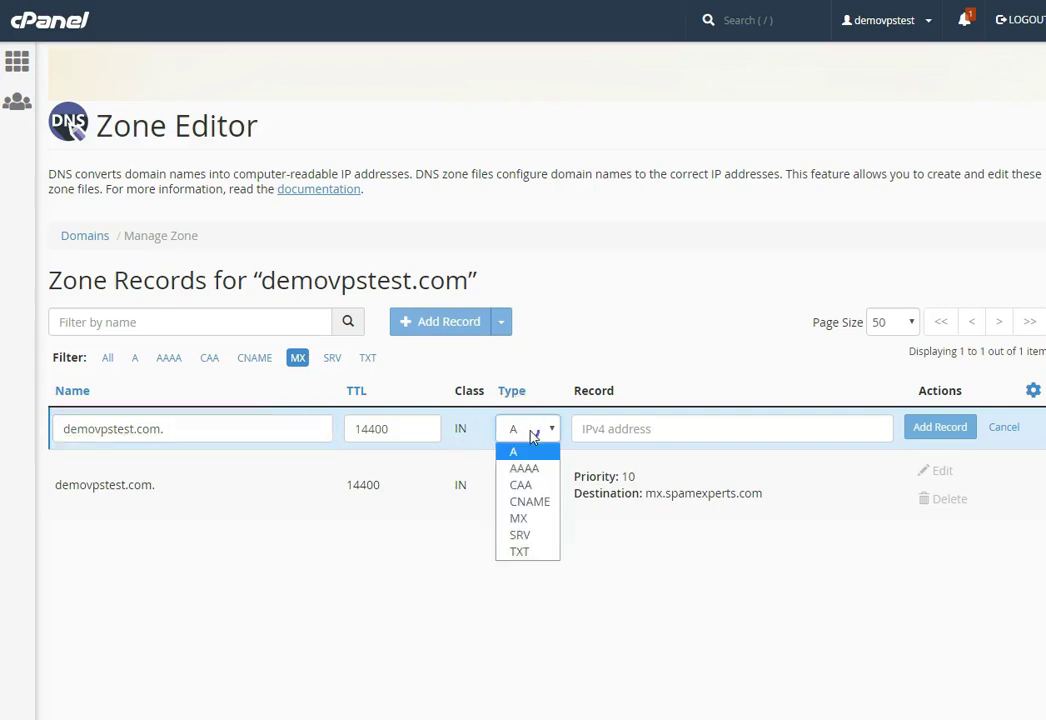
{"action": "left_click", "coordinate": [538, 519]}
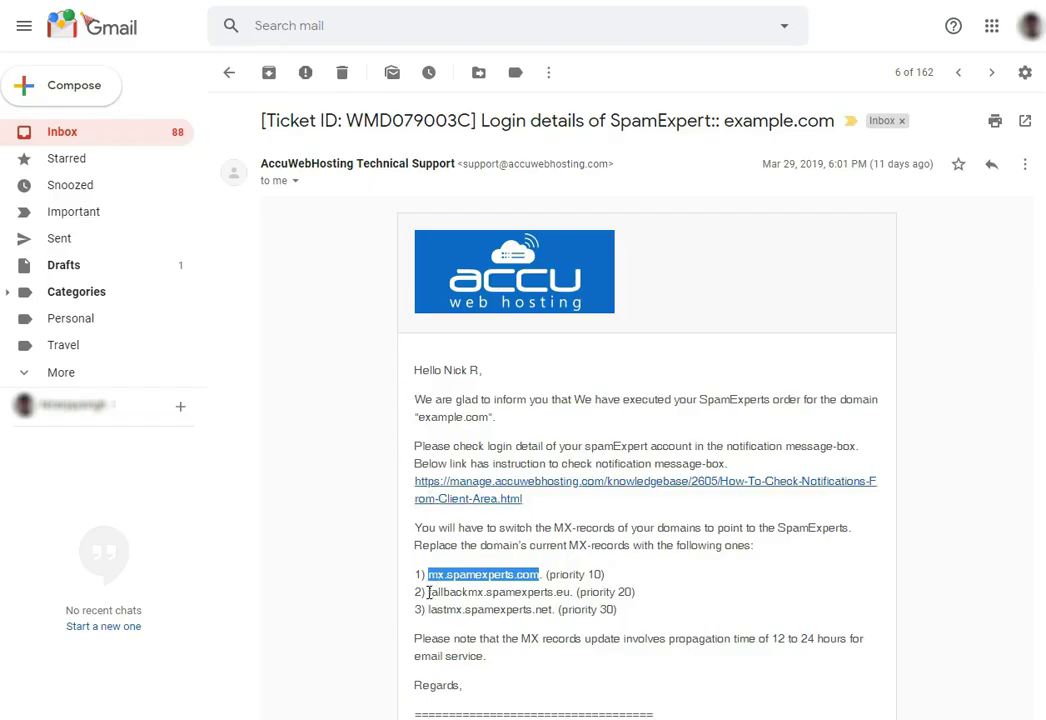
{"action": "left_click_drag", "start_coordinate": [428, 592], "coordinate": [570, 593]}
{"action": "key", "text": "ctrl+c"}
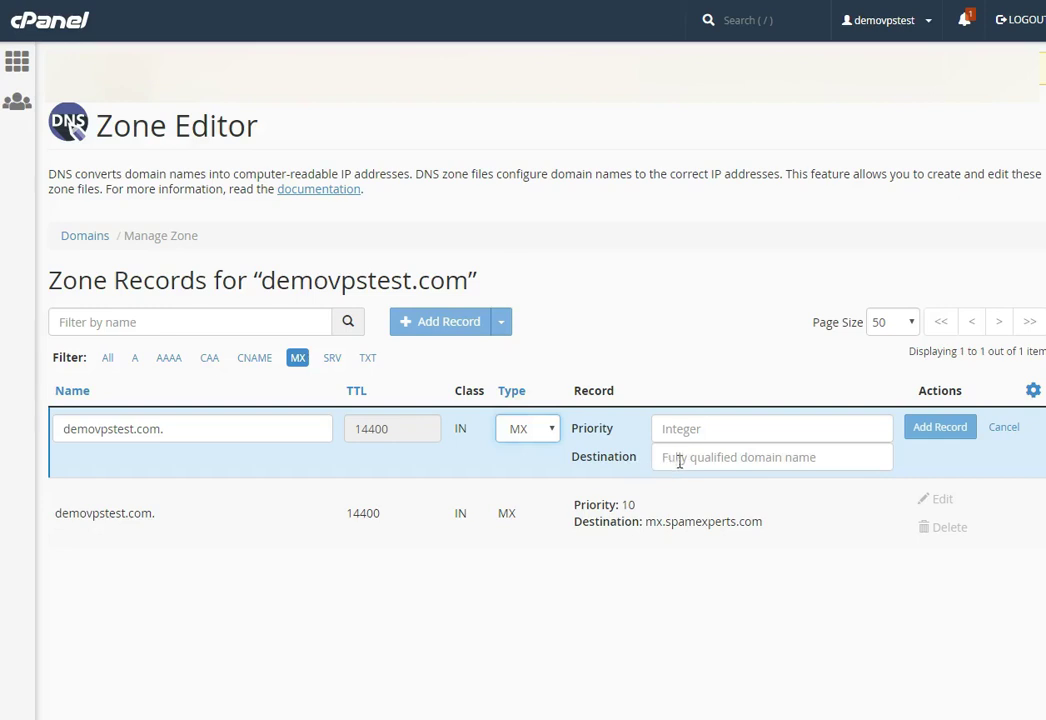
{"action": "left_click", "coordinate": [681, 457]}
{"action": "key", "text": "ctrl+v"}
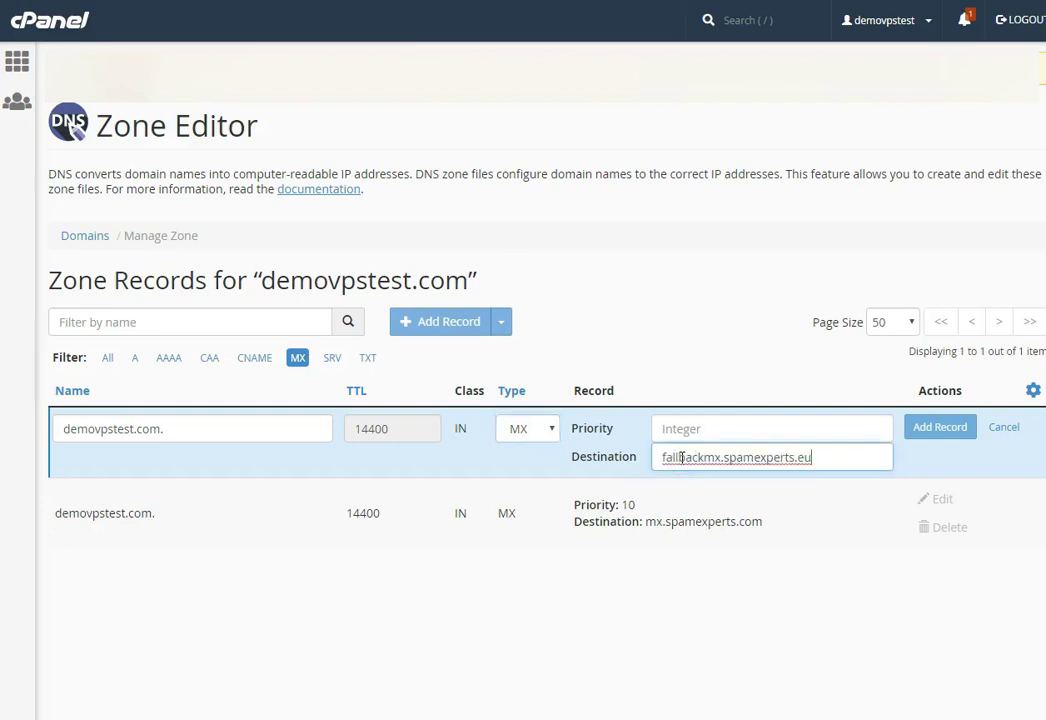
{"action": "left_click", "coordinate": [676, 429]}
{"action": "type", "text": "20"}
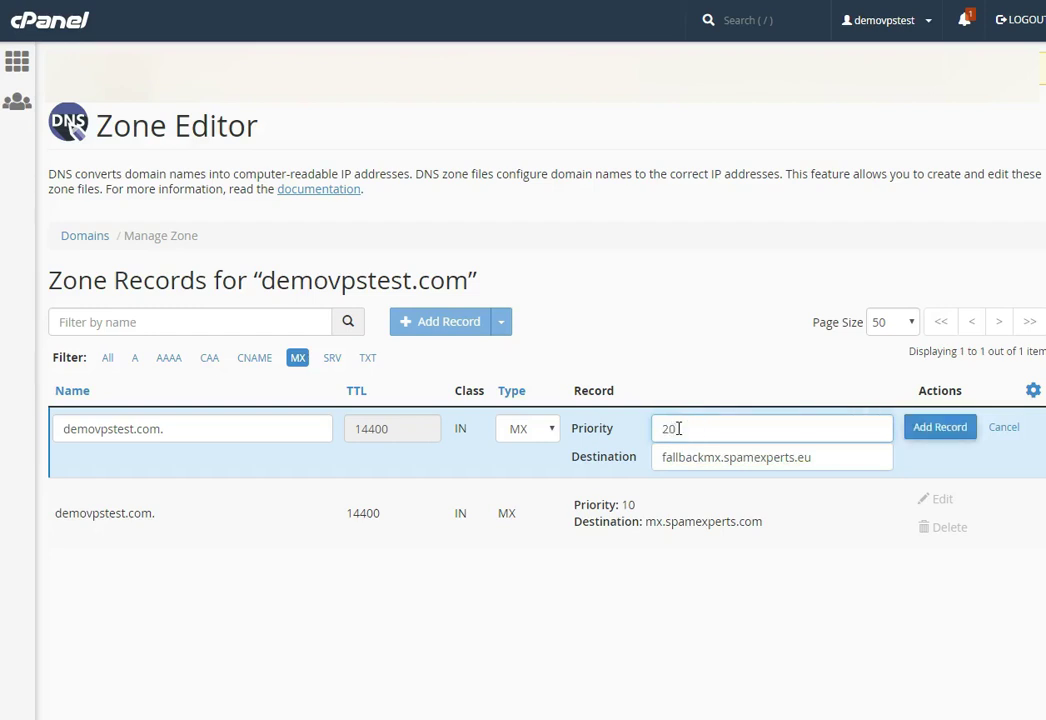
{"action": "left_click", "coordinate": [940, 430]}
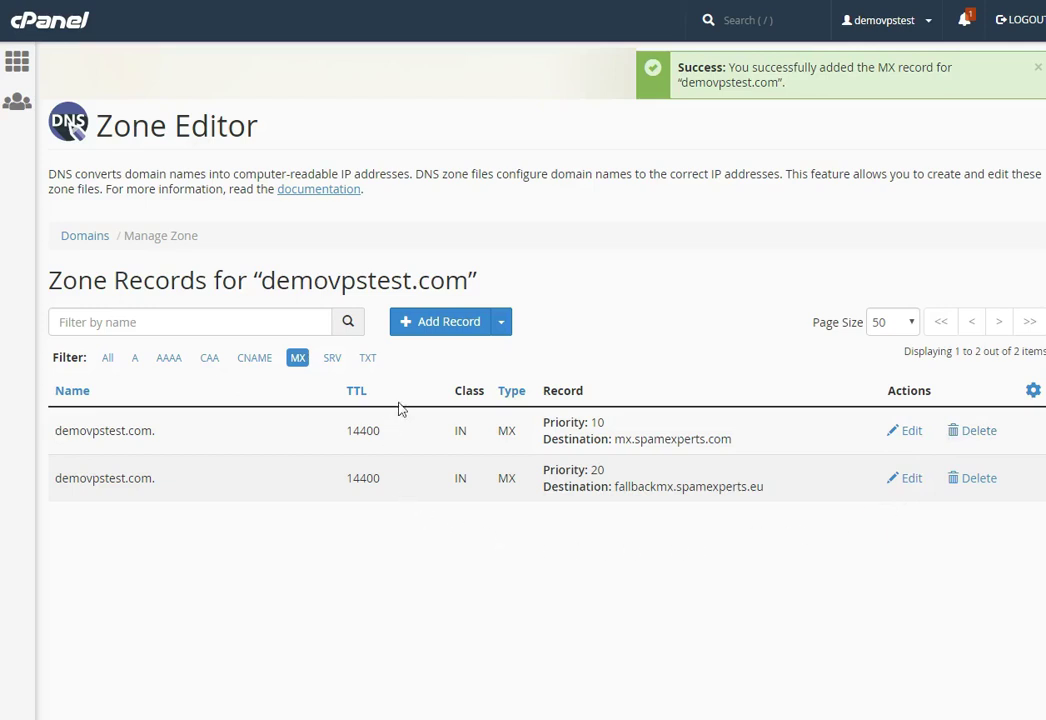
Start a new record named demovpstest.com. with type MX
{"action": "left_click", "coordinate": [442, 325]}
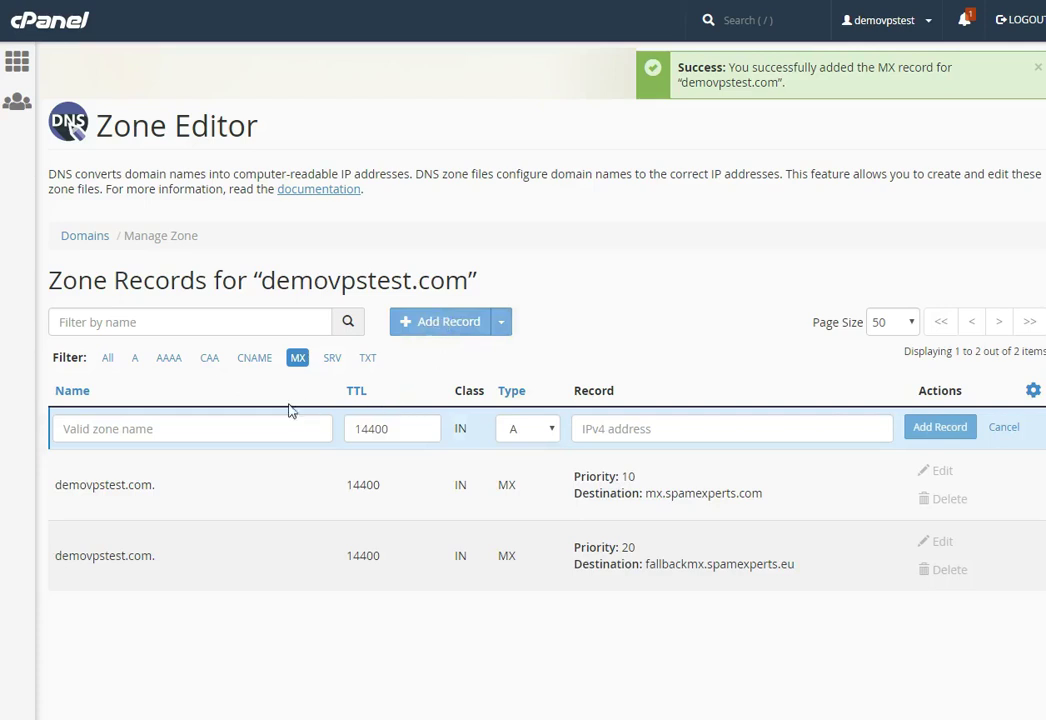
{"action": "left_click_drag", "start_coordinate": [57, 487], "coordinate": [159, 491]}
{"action": "key", "text": "ctrl+c"}
{"action": "left_click", "coordinate": [152, 432]}
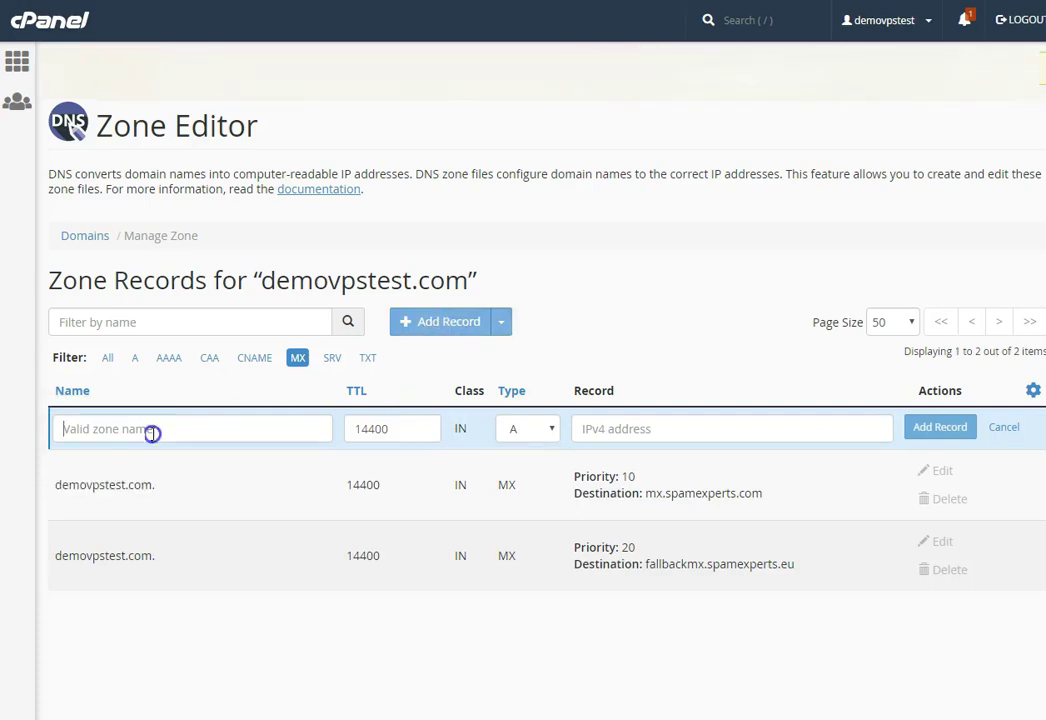
{"action": "key", "text": "ctrl+v"}
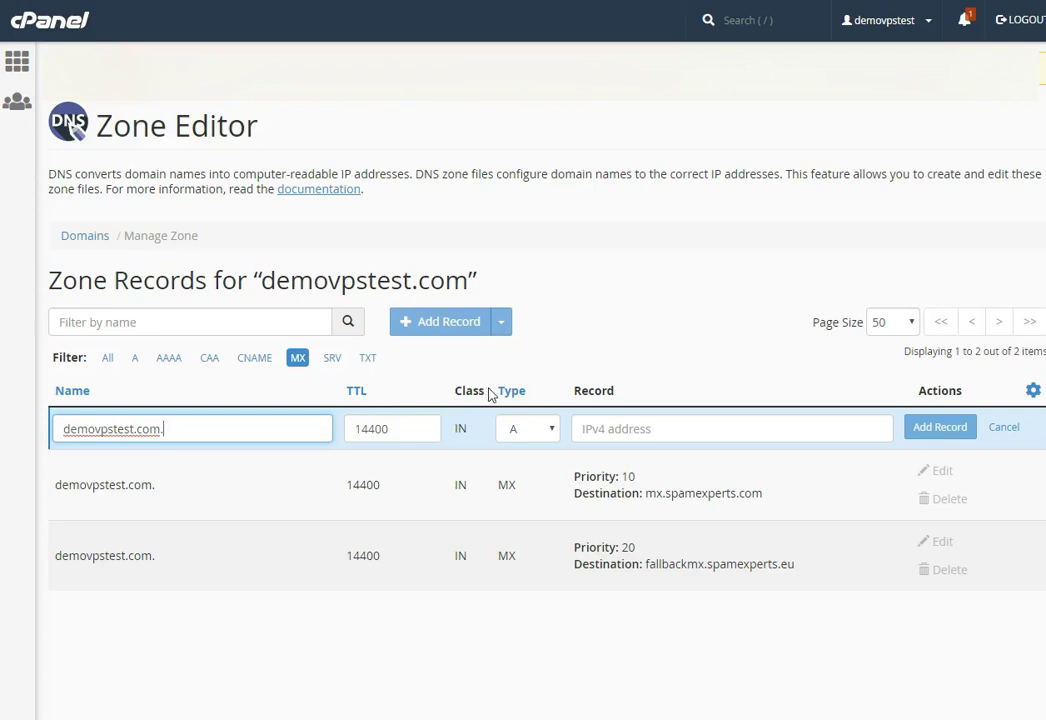
{"action": "left_click", "coordinate": [530, 430]}
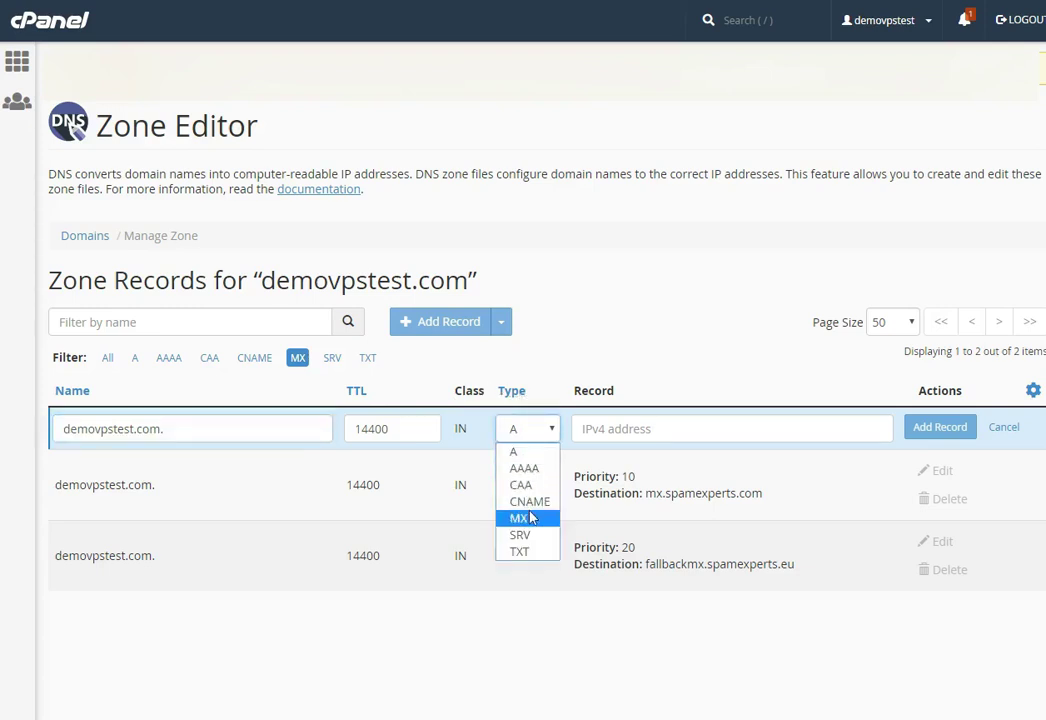
{"action": "left_click", "coordinate": [531, 518]}
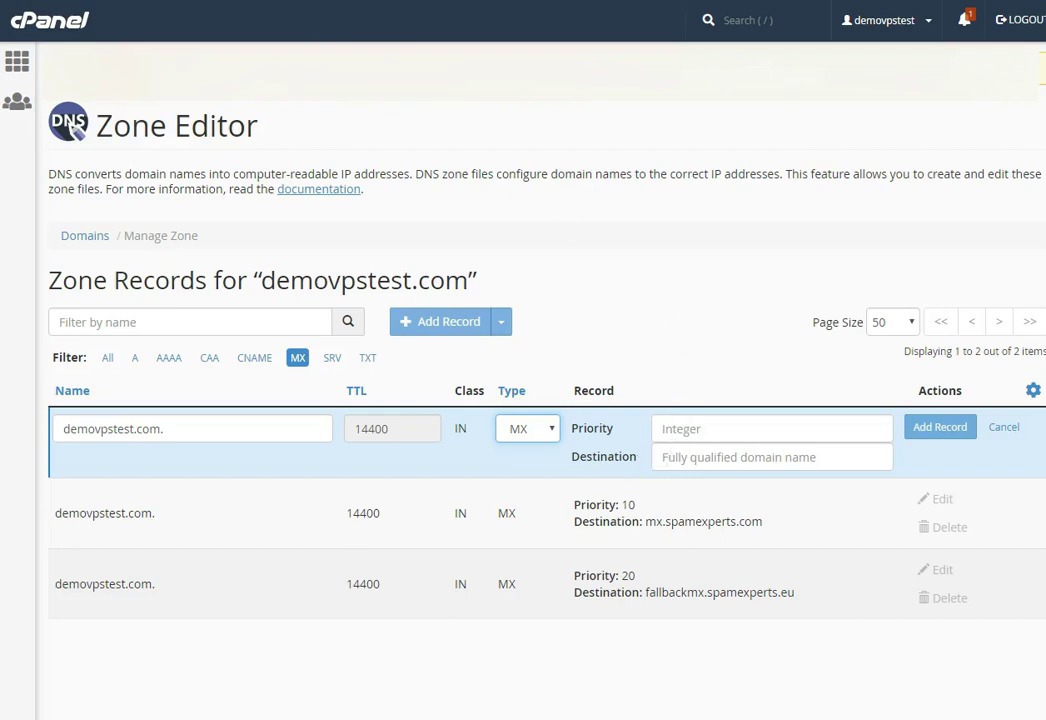
Set its destination to lastmx.spamexperts.net with priority 30 and add the record
{"action": "key", "text": "ctrl+Tab"}
{"action": "left_click_drag", "start_coordinate": [429, 610], "coordinate": [550, 607]}
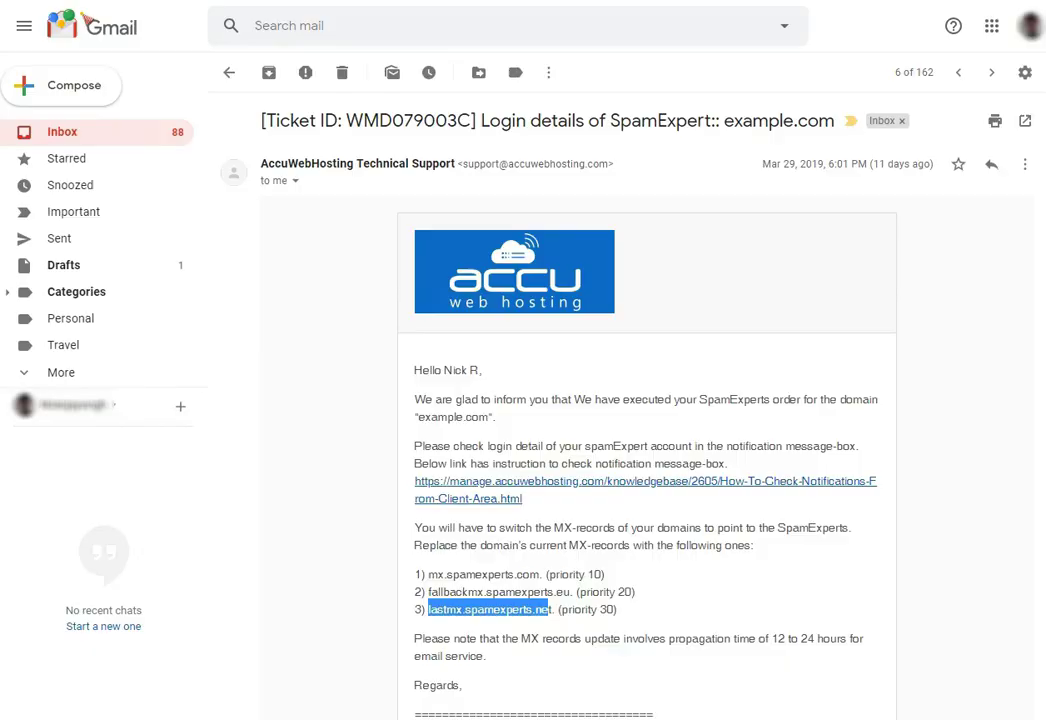
{"action": "key", "text": "ctrl+c"}
{"action": "key", "text": "ctrl+Tab"}
{"action": "left_click", "coordinate": [671, 457]}
{"action": "key", "text": "ctrl+v"}
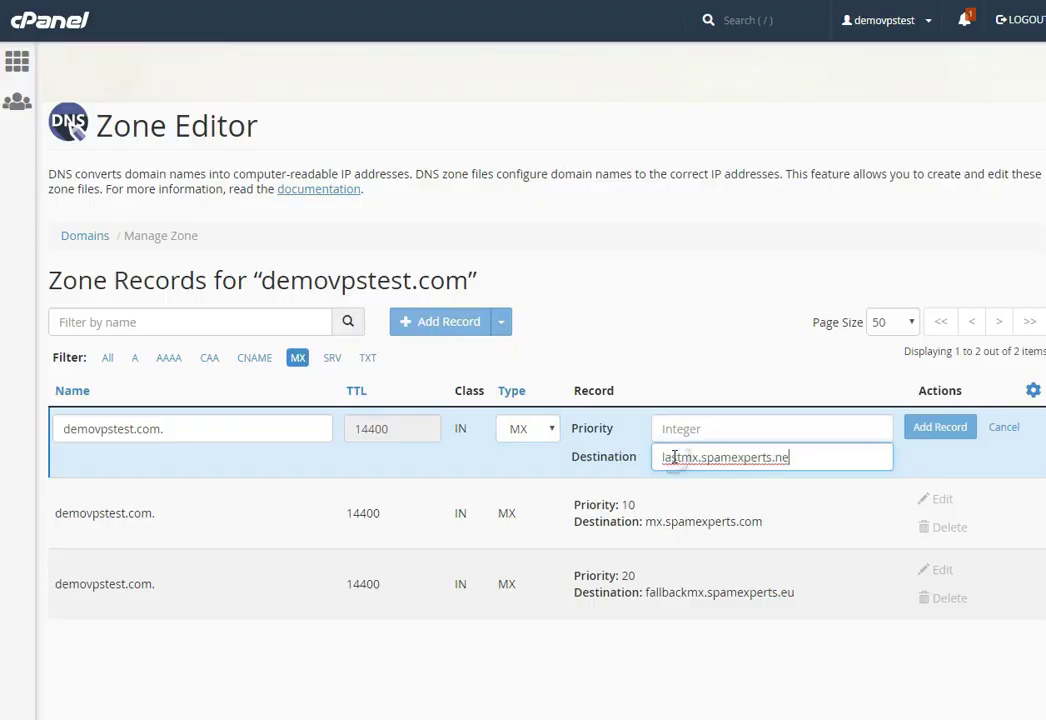
{"action": "type", "text": "t"}
{"action": "left_click", "coordinate": [679, 428]}
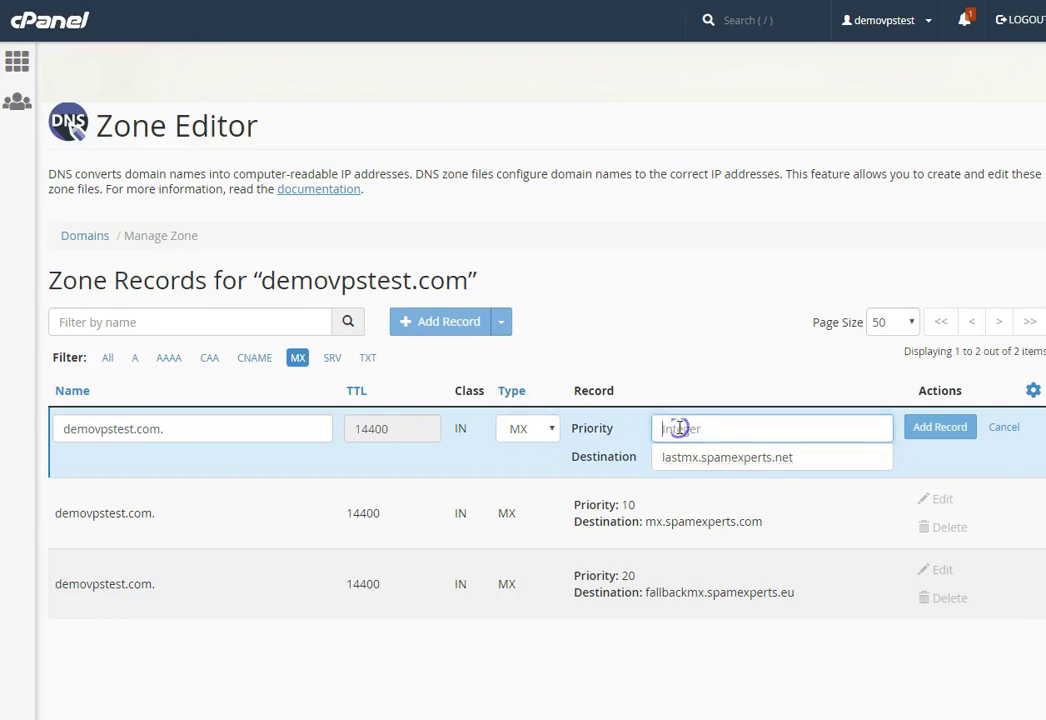
{"action": "type", "text": "30"}
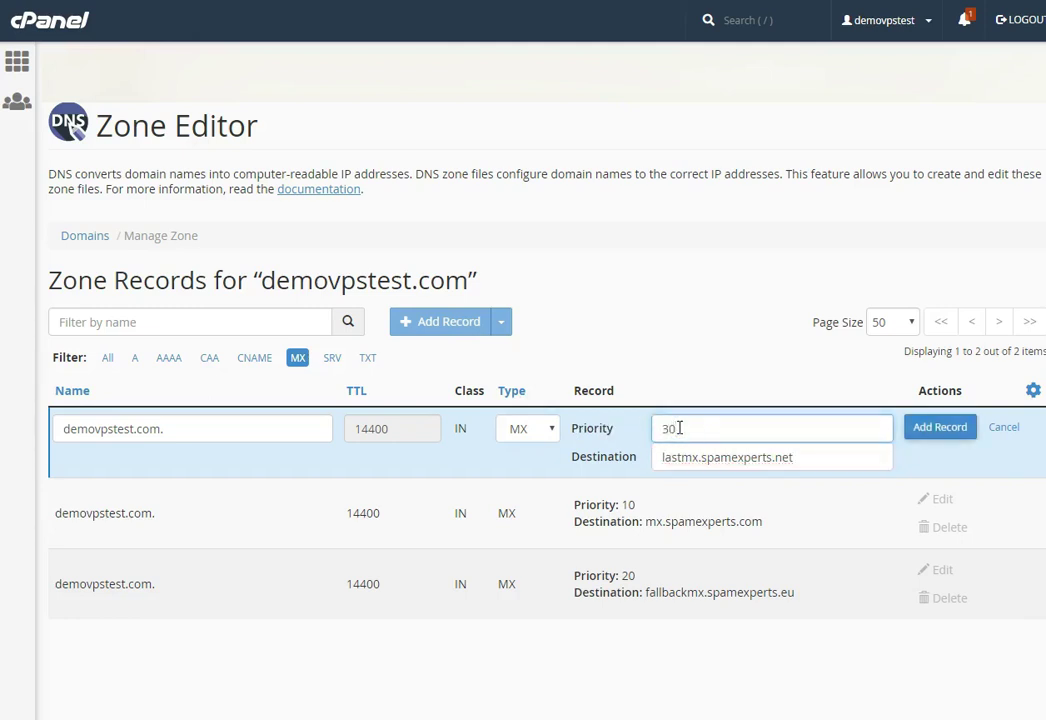
{"action": "left_click", "coordinate": [924, 428]}
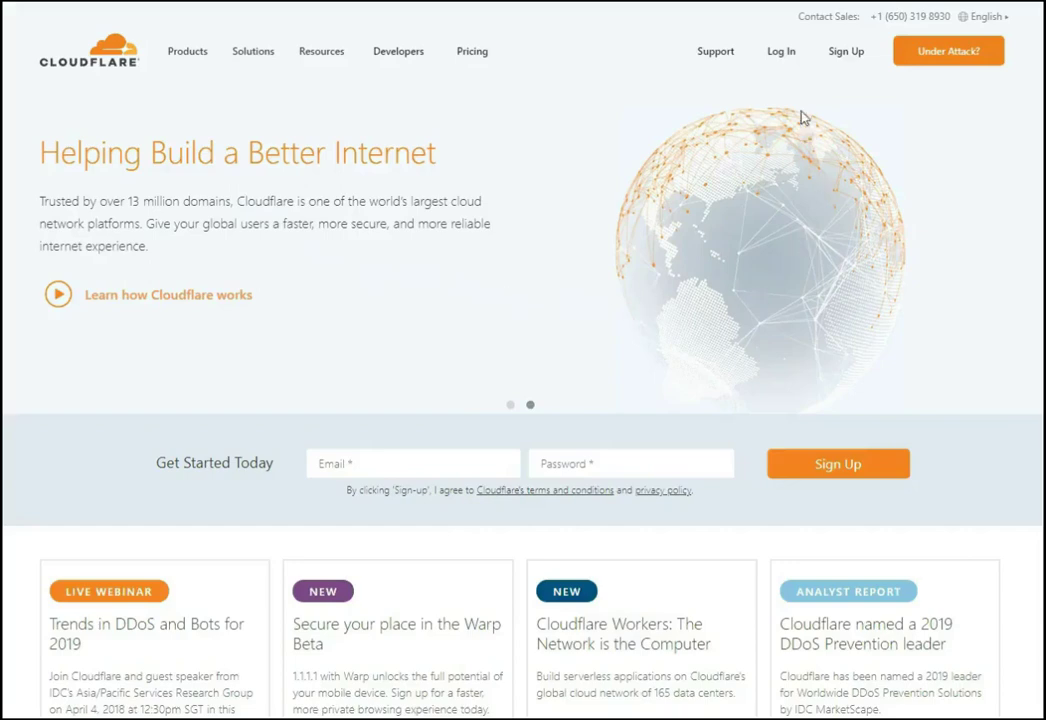
Go to the Cloudflare login page from the homepage
{"action": "left_click", "coordinate": [781, 52]}
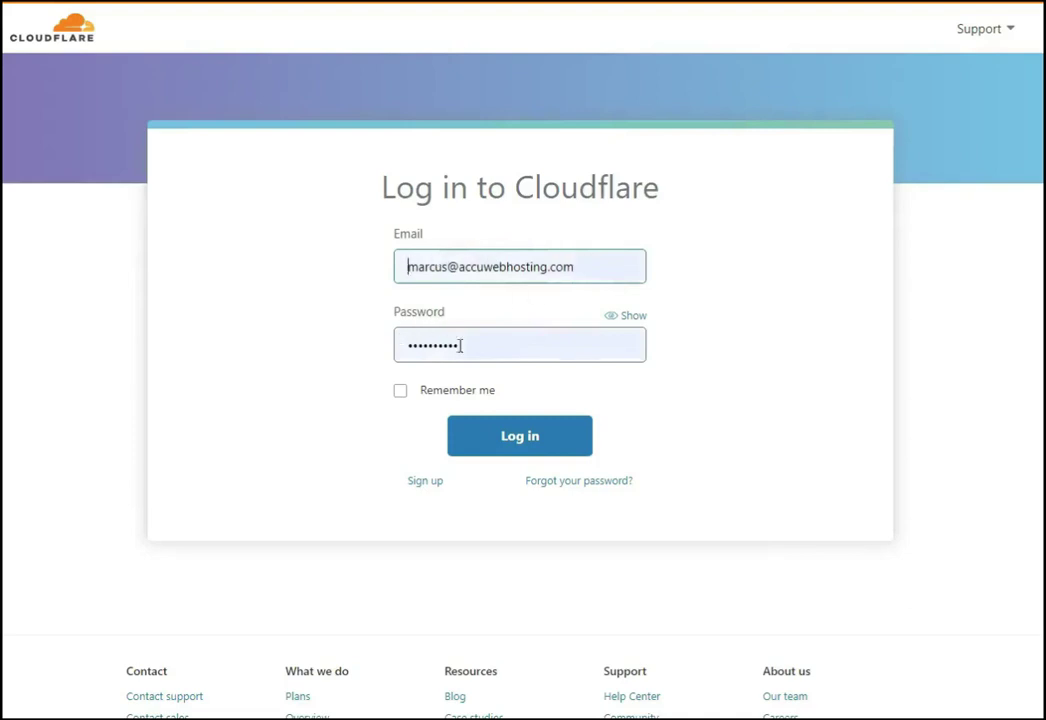
Sign in and open demovpstest.com's DNS records, scrolling down to the MX record
{"action": "left_click", "coordinate": [517, 447]}
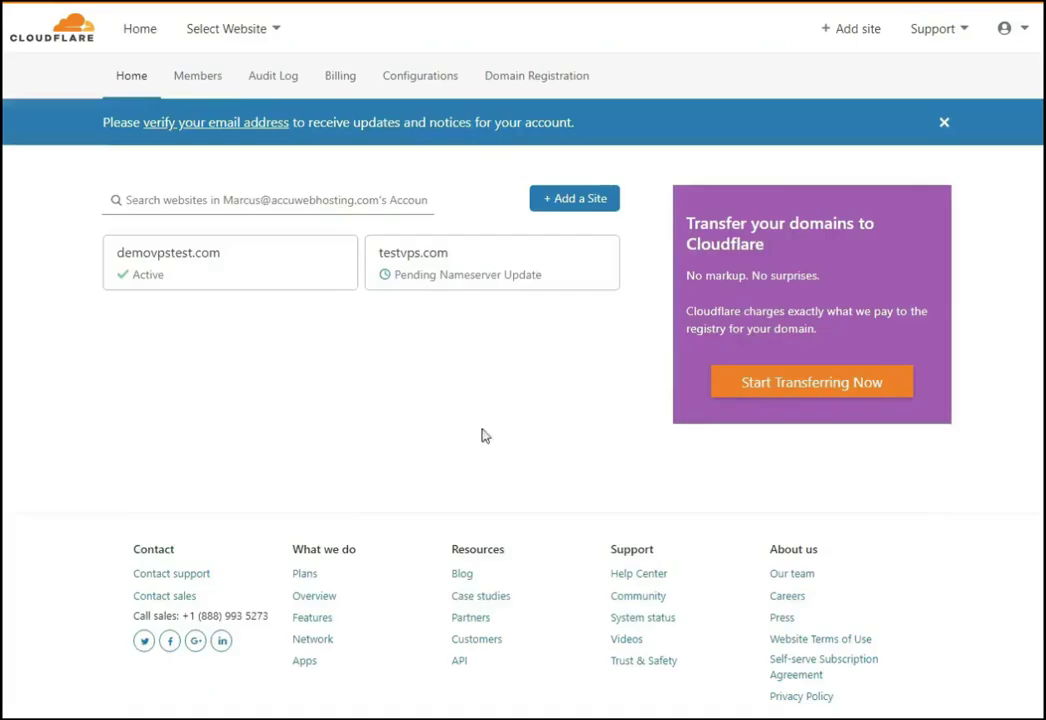
{"action": "left_click", "coordinate": [194, 268]}
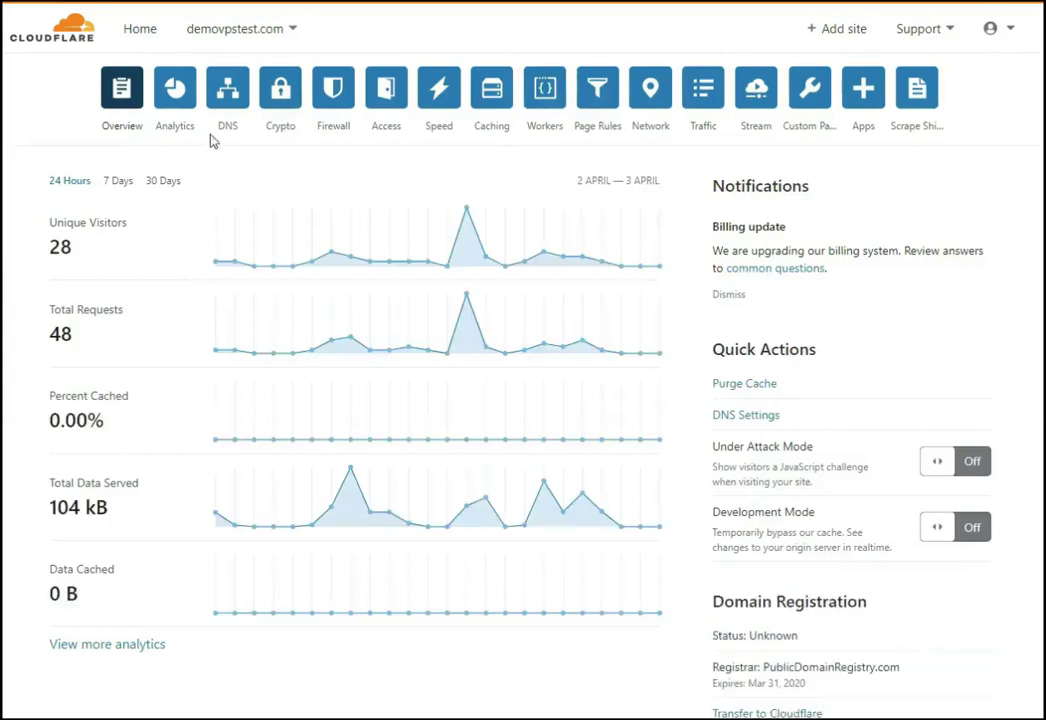
{"action": "left_click", "coordinate": [226, 104]}
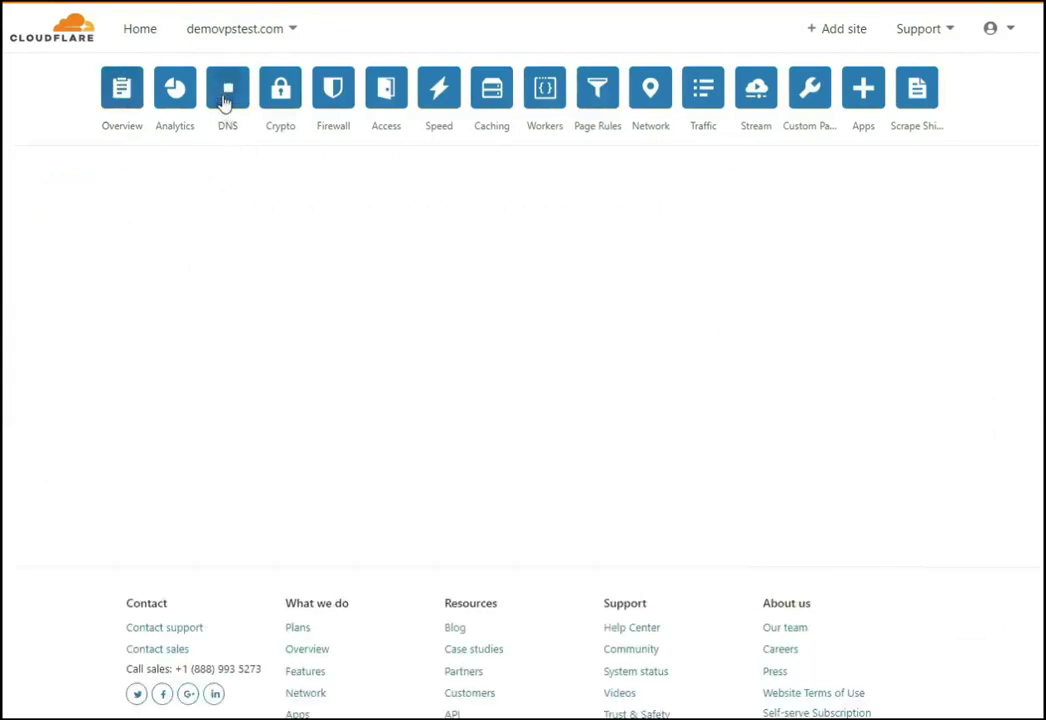
{"action": "scroll", "coordinate": [322, 269], "scroll_direction": "down", "scroll_amount": 3}
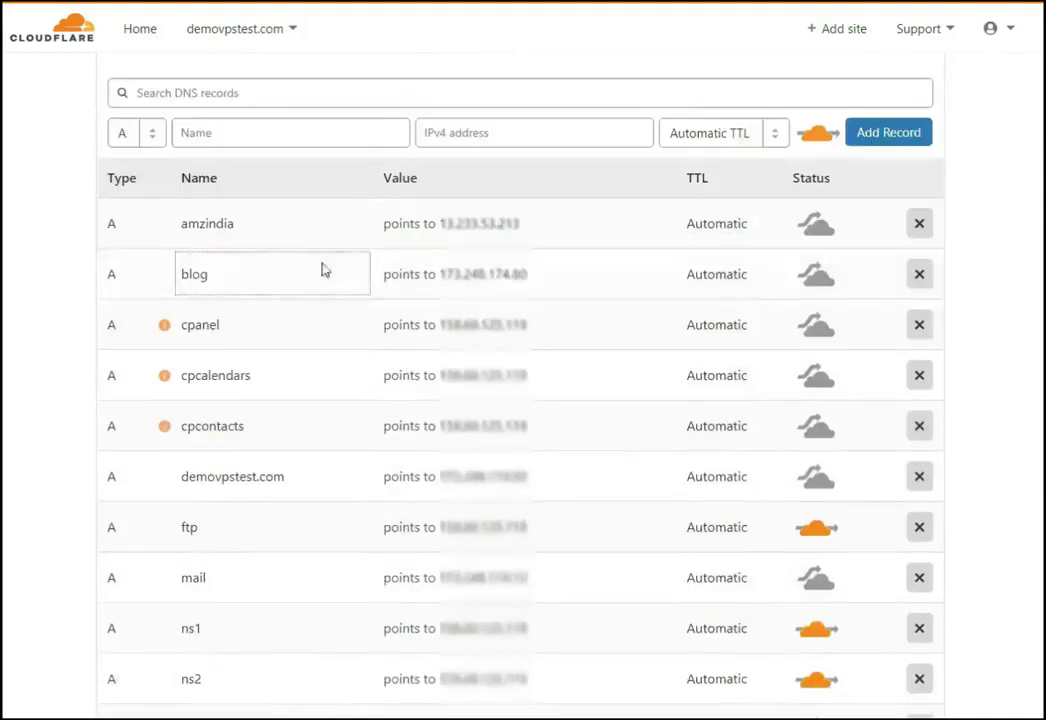
{"action": "scroll", "coordinate": [318, 328], "scroll_direction": "down", "scroll_amount": 4}
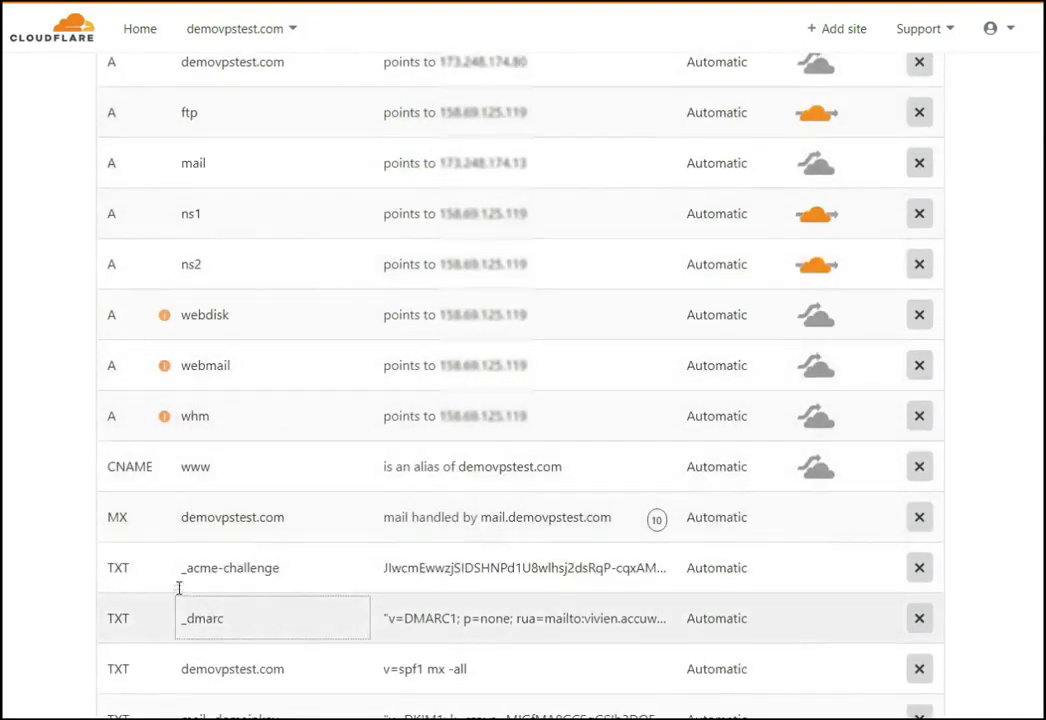
Replace the MX mail server mail.demovpstest.com with mx.spamexperts.com, keeping priority 10
{"action": "left_click", "coordinate": [500, 519]}
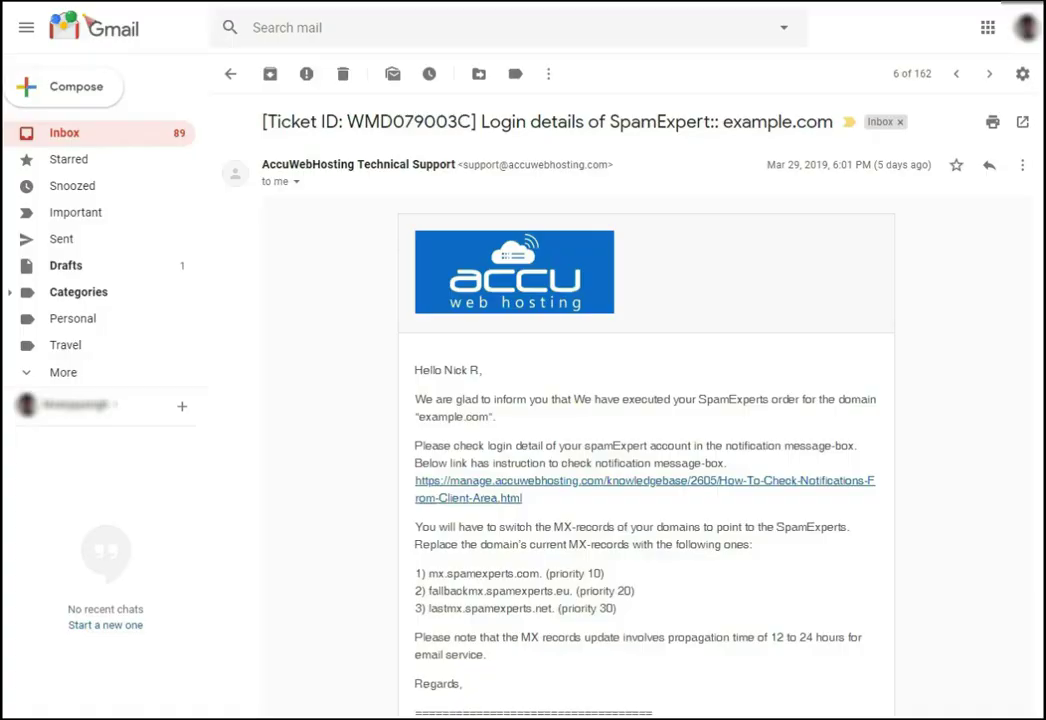
{"action": "left_click_drag", "start_coordinate": [428, 574], "coordinate": [540, 574]}
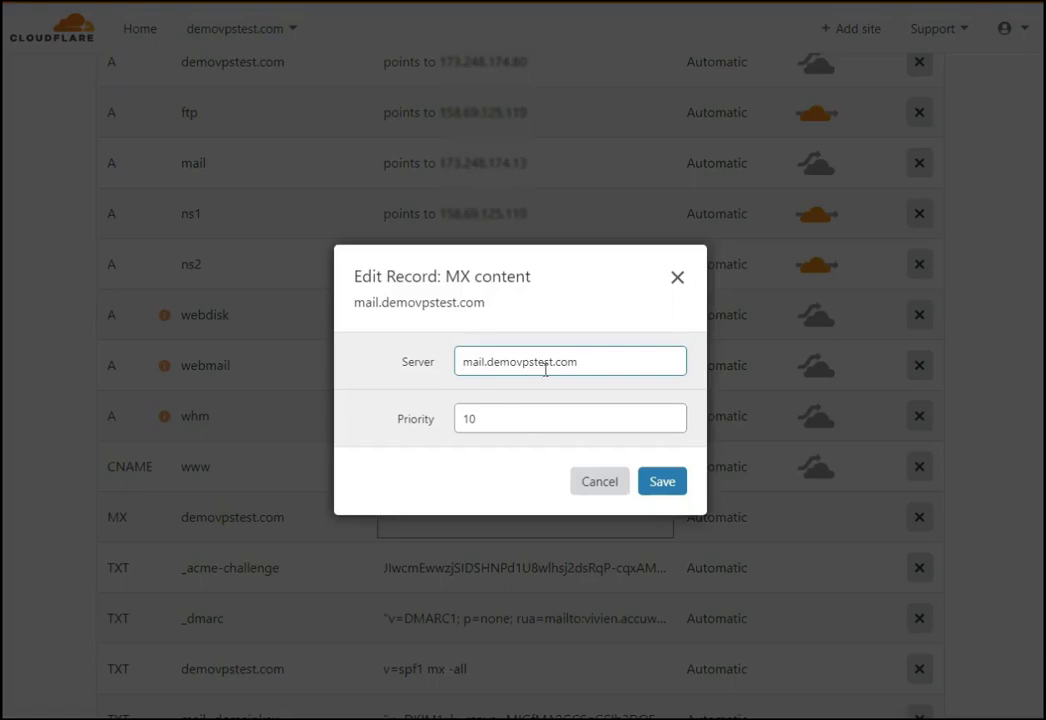
{"action": "double_click", "coordinate": [545, 364]}
{"action": "key", "text": "ctrl+v"}
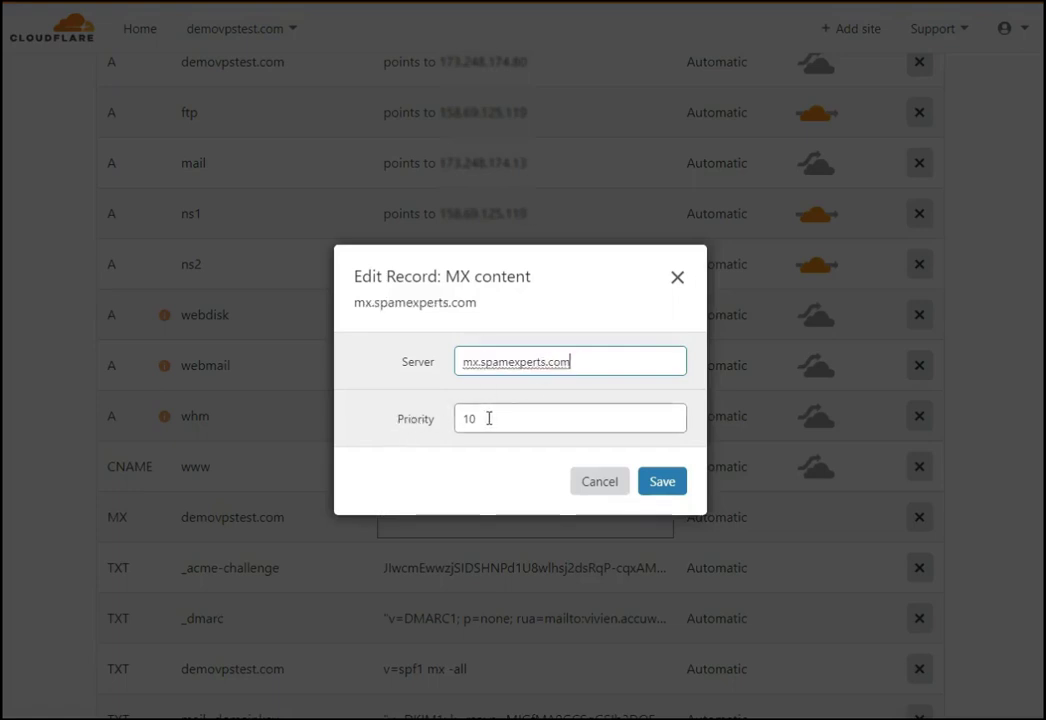
{"action": "left_click", "coordinate": [665, 486]}
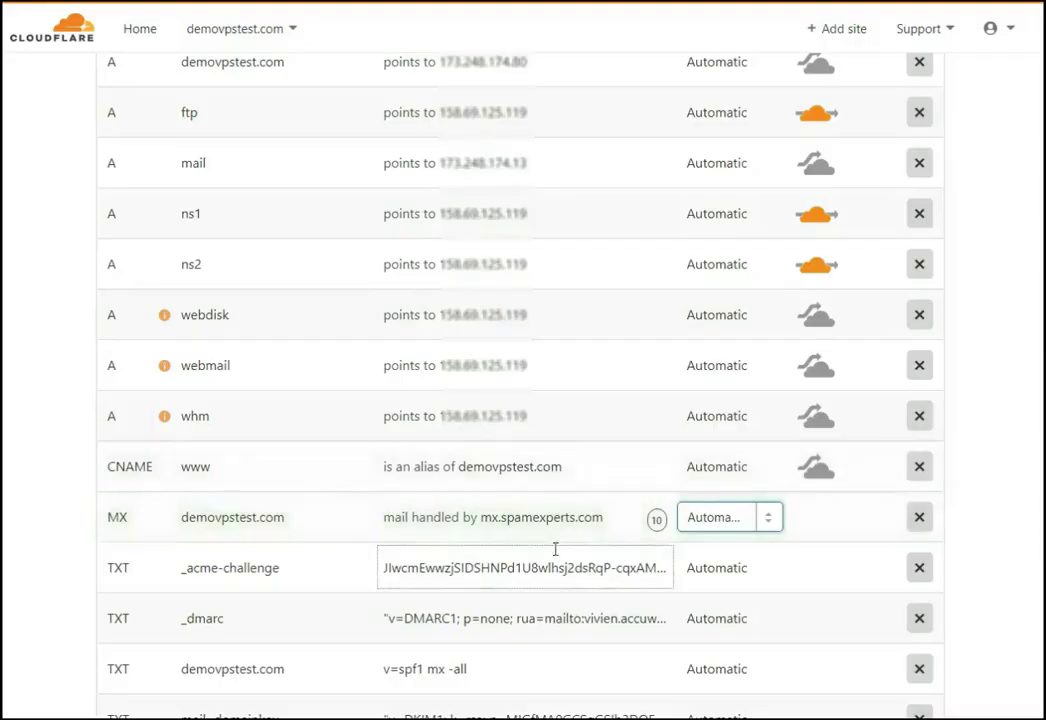
Start a new MX record with the name demovpstest.com
{"action": "scroll", "coordinate": [367, 532], "scroll_direction": "up", "scroll_amount": 6}
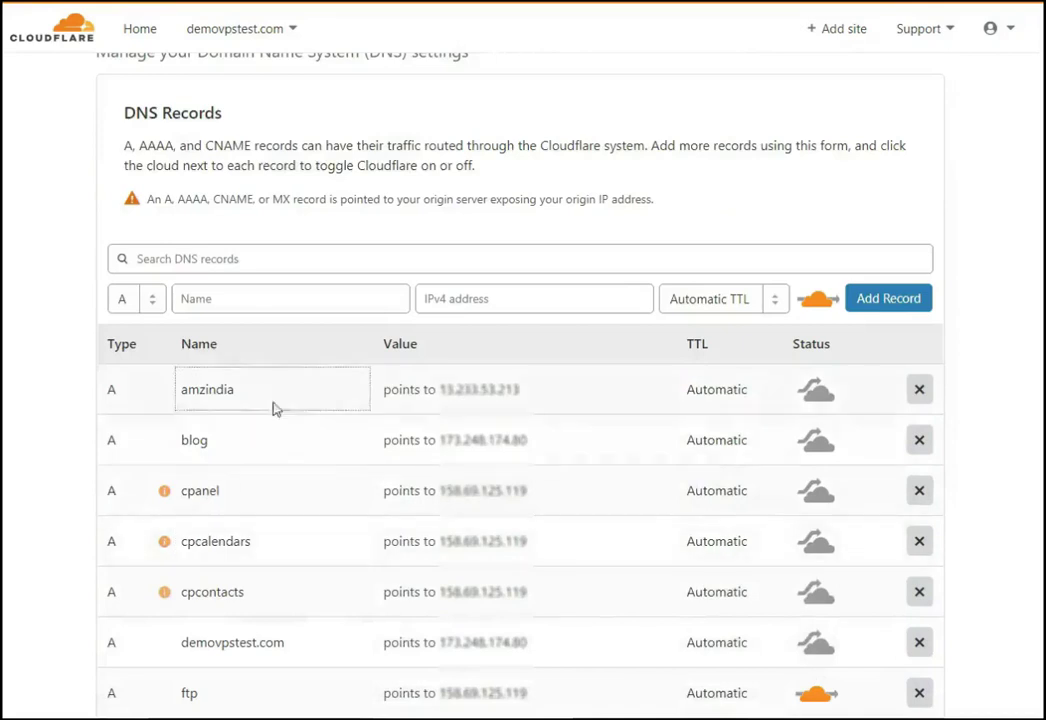
{"action": "left_click", "coordinate": [148, 300]}
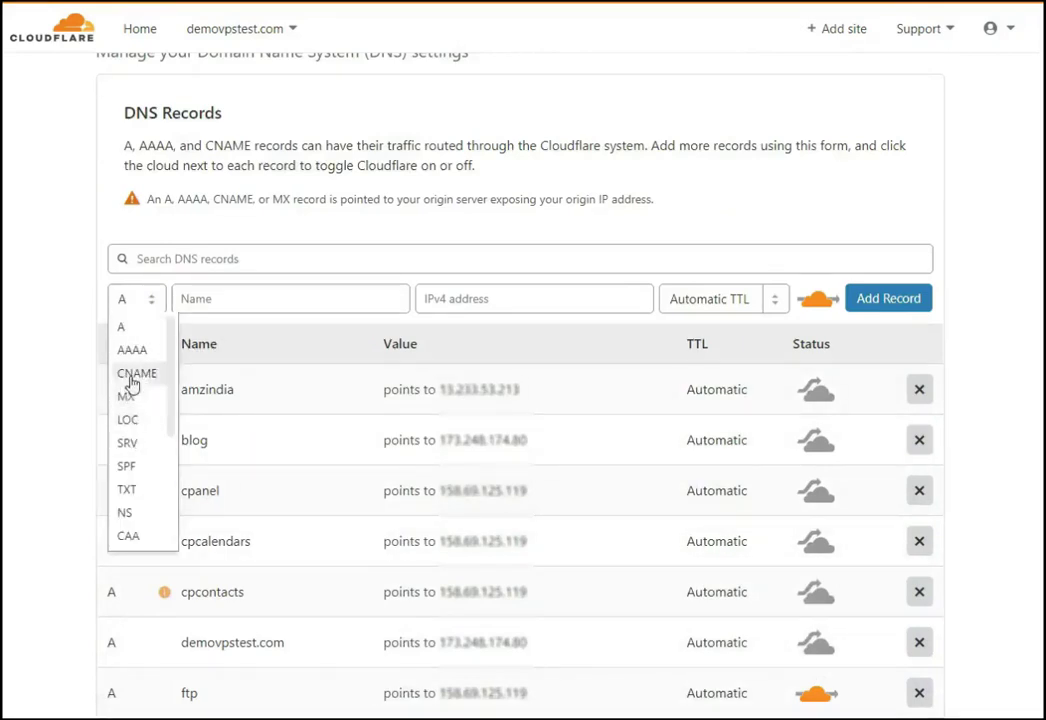
{"action": "left_click", "coordinate": [128, 398]}
{"action": "left_click", "coordinate": [226, 299]}
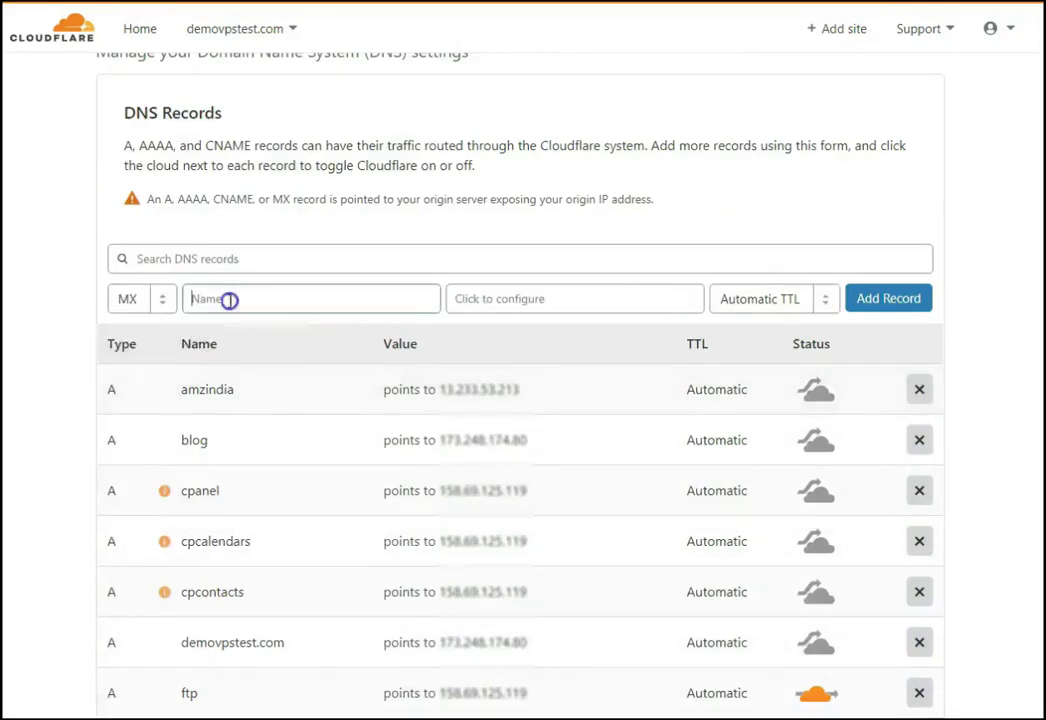
{"action": "type", "text": "demovpstest.com"}
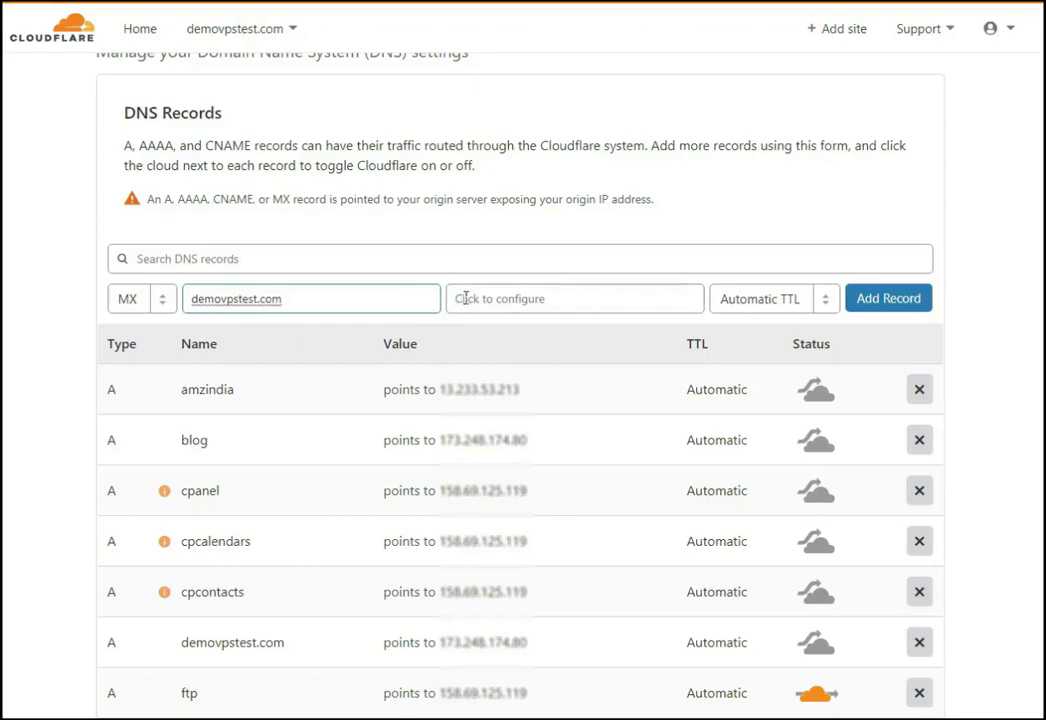
Give it mail server fallbackmx.spamexperts.eu and priority 20, then add the record
{"action": "left_click", "coordinate": [493, 297]}
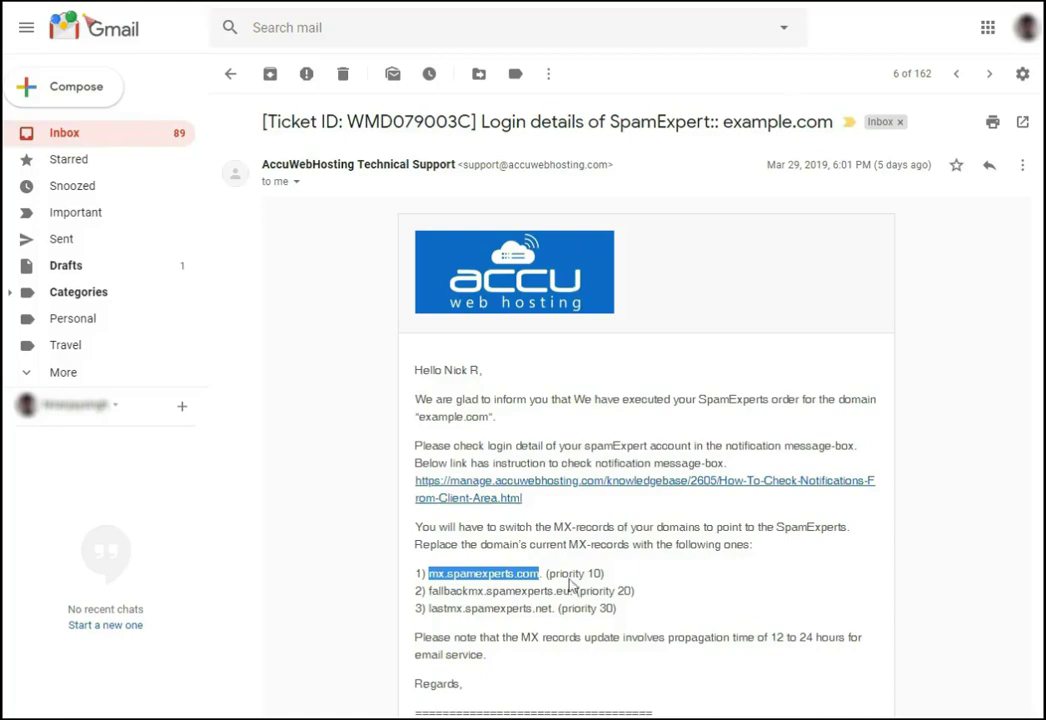
{"action": "left_click_drag", "start_coordinate": [431, 591], "coordinate": [571, 591]}
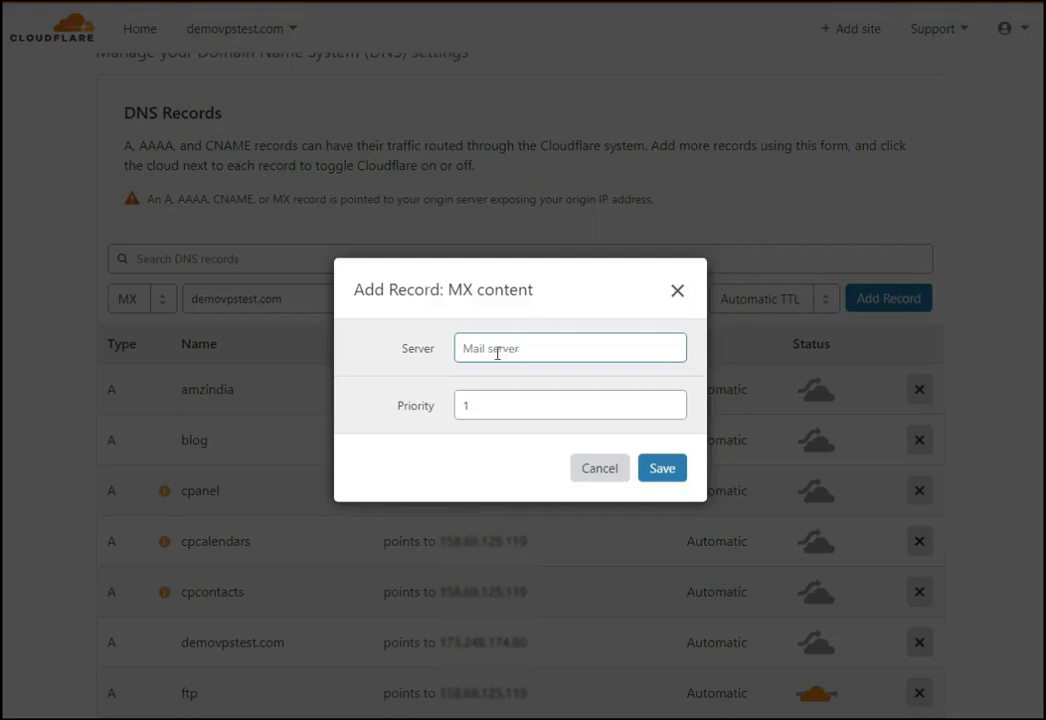
{"action": "left_click", "coordinate": [497, 349]}
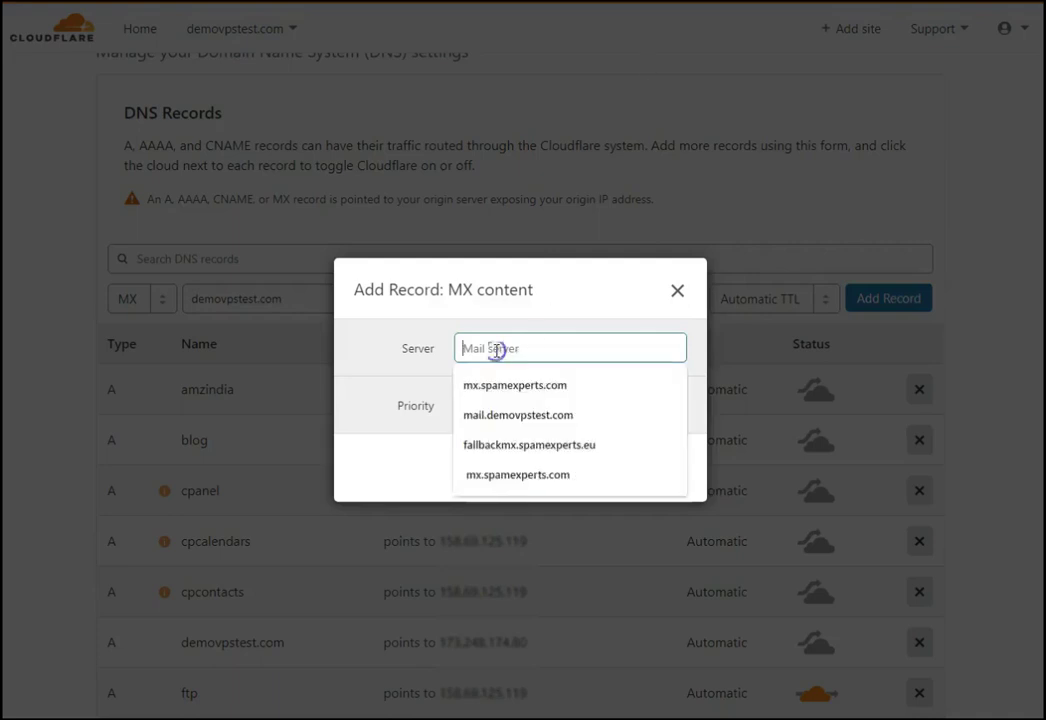
{"action": "type", "text": "fallbackmx.spamexperts.eu."}
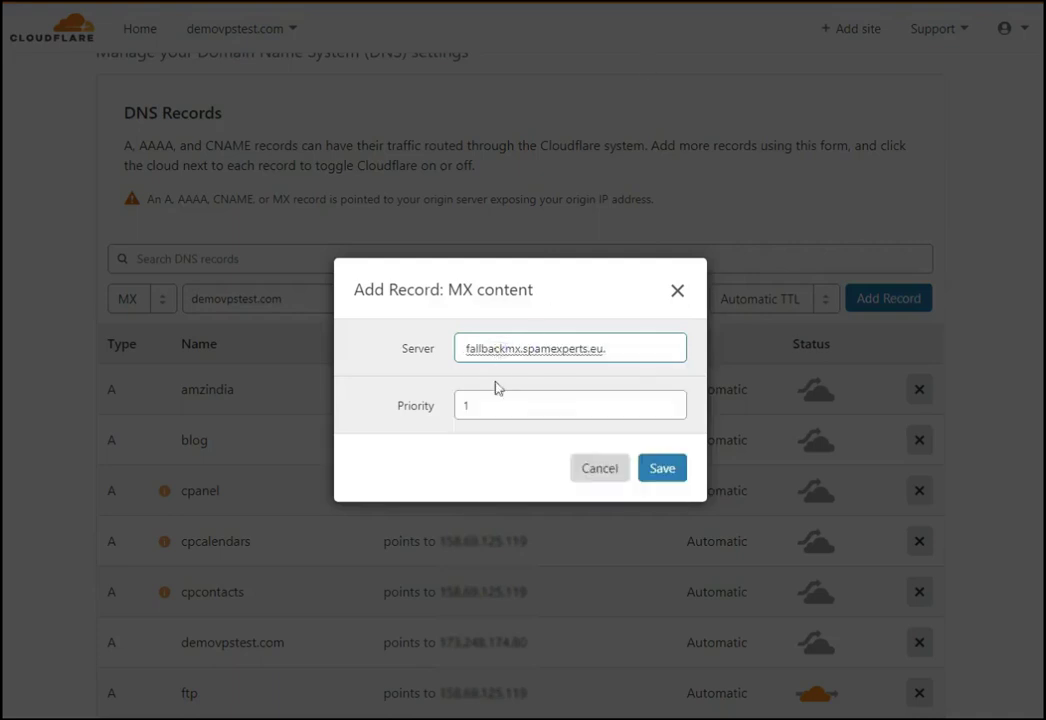
{"action": "double_click", "coordinate": [460, 405]}
{"action": "type", "text": "20"}
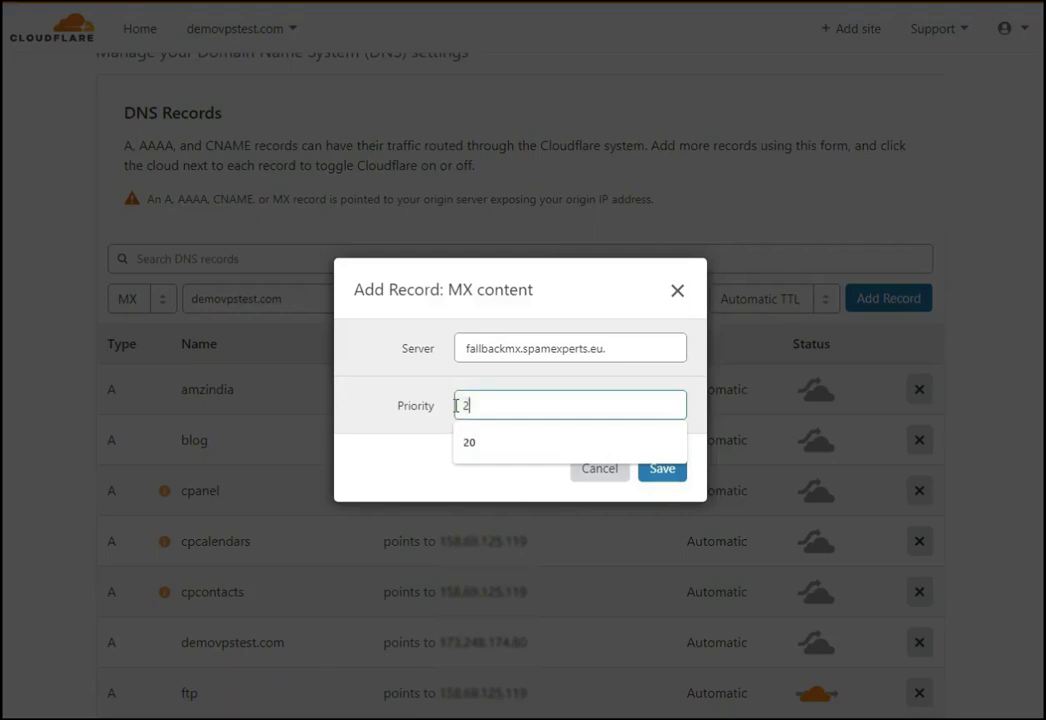
{"action": "left_click", "coordinate": [662, 468]}
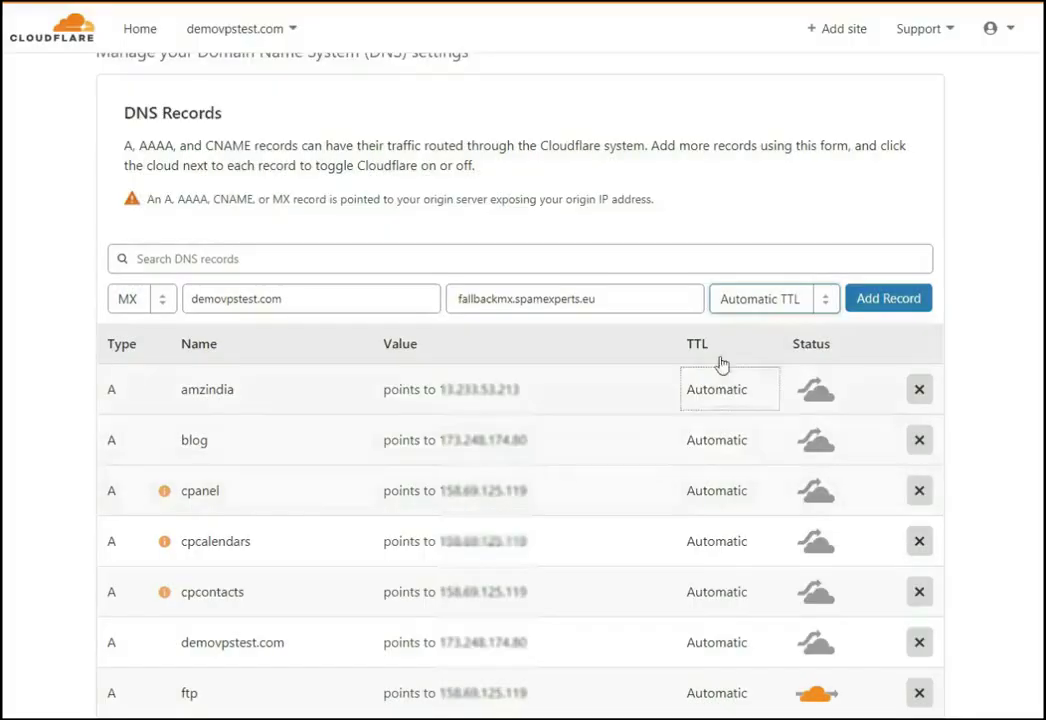
{"action": "left_click", "coordinate": [889, 304]}
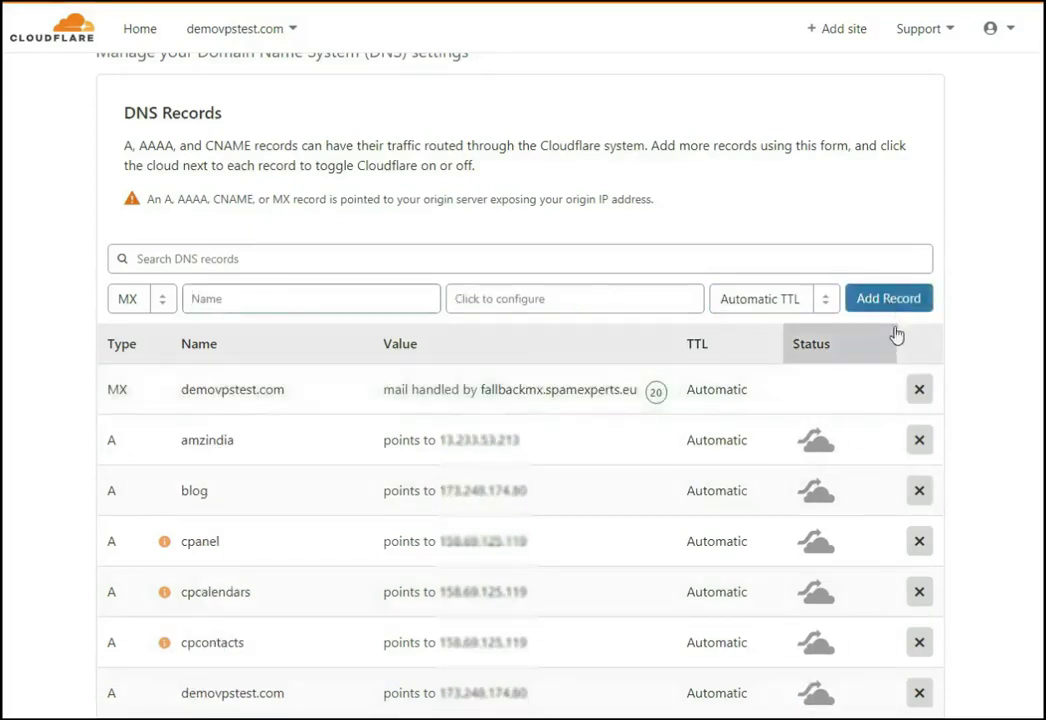
Keep MX as the record type and enter demovpstest.com as the record name
{"action": "left_click", "coordinate": [161, 303]}
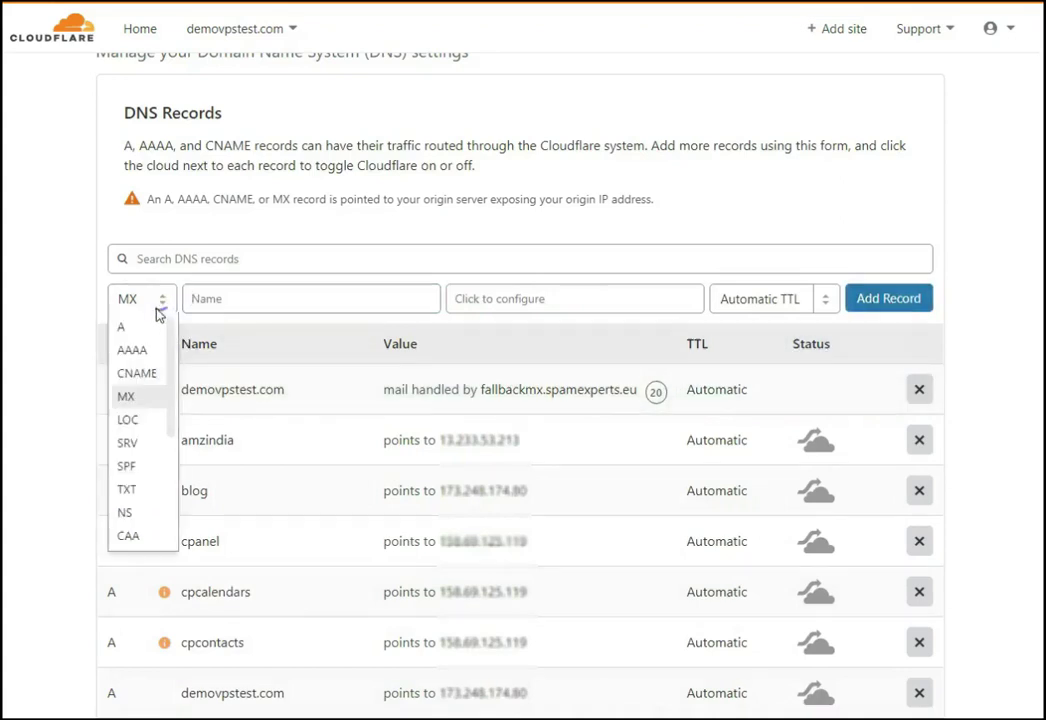
{"action": "left_click", "coordinate": [134, 401]}
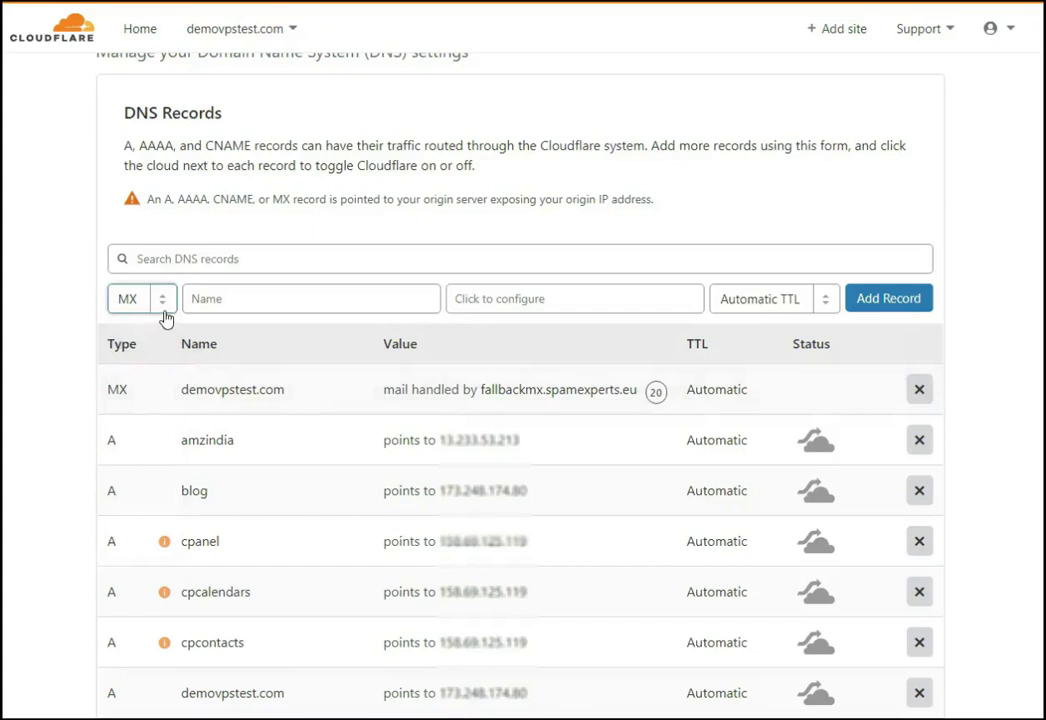
{"action": "left_click", "coordinate": [222, 299]}
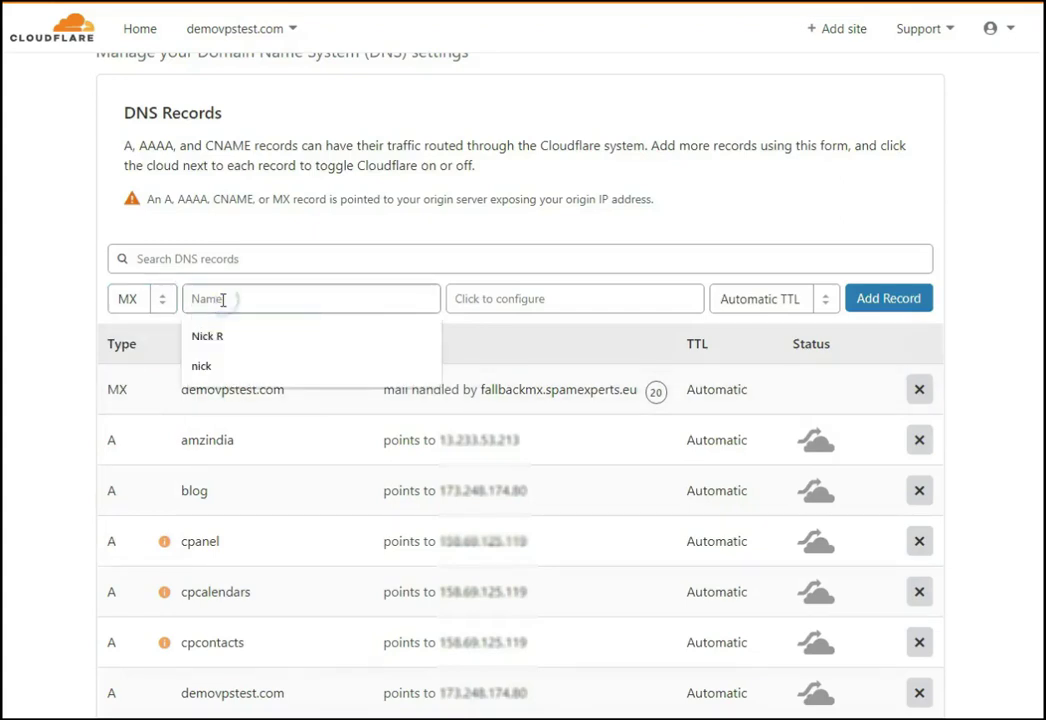
{"action": "type", "text": "demp"}
{"action": "key", "text": "BackSpace"}
{"action": "type", "text": "ovpste"}
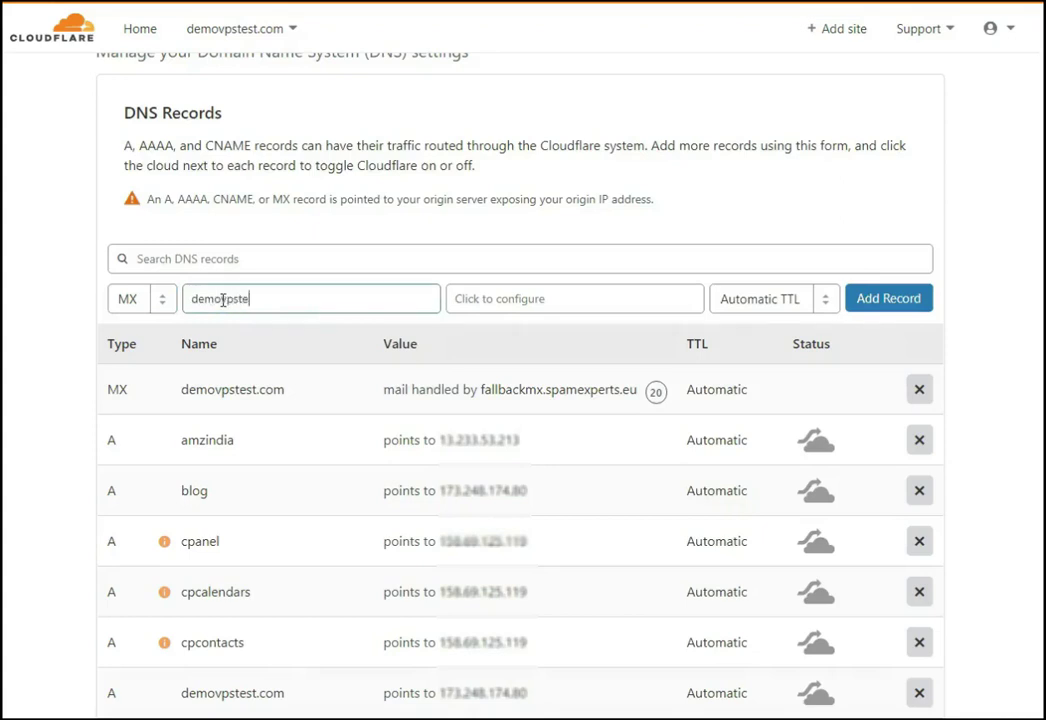
{"action": "type", "text": "st.com"}
Set the mail server to lastmx.spamexperts.net with priority 30 and add the record
{"action": "left_click", "coordinate": [535, 299]}
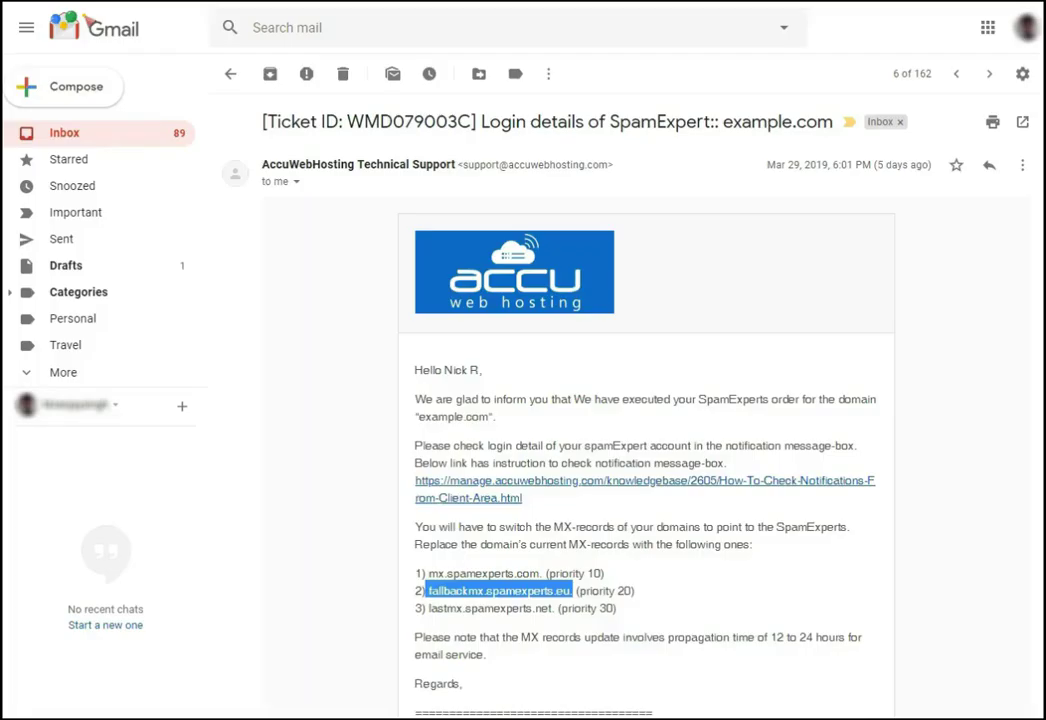
{"action": "left_click_drag", "start_coordinate": [428, 608], "coordinate": [556, 607]}
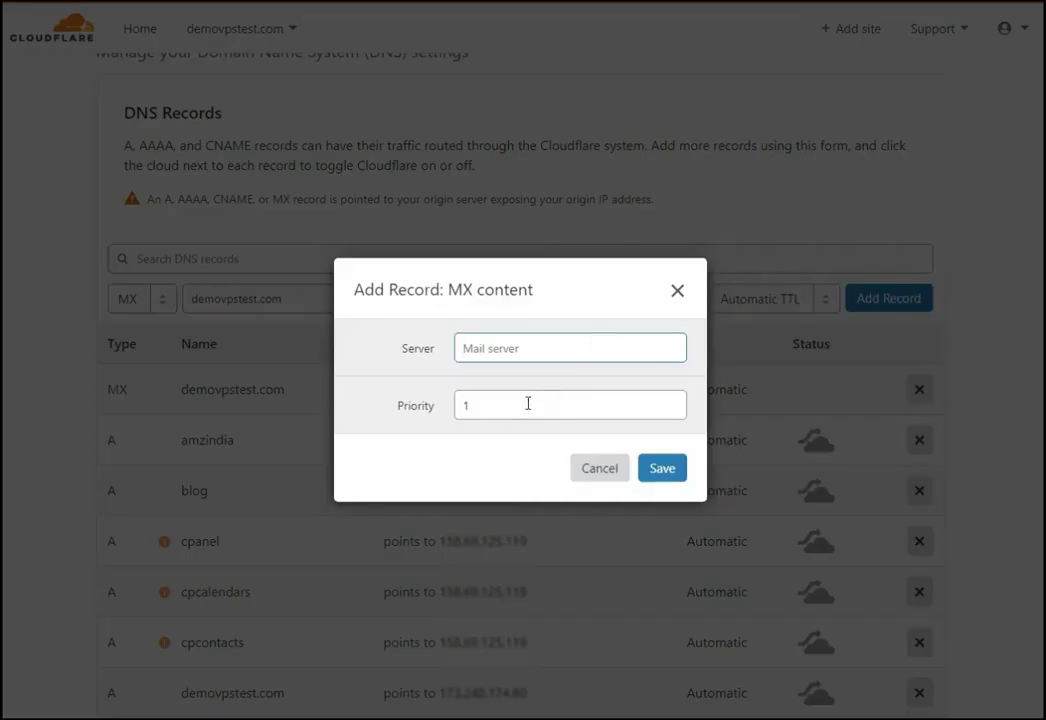
{"action": "left_click", "coordinate": [511, 349]}
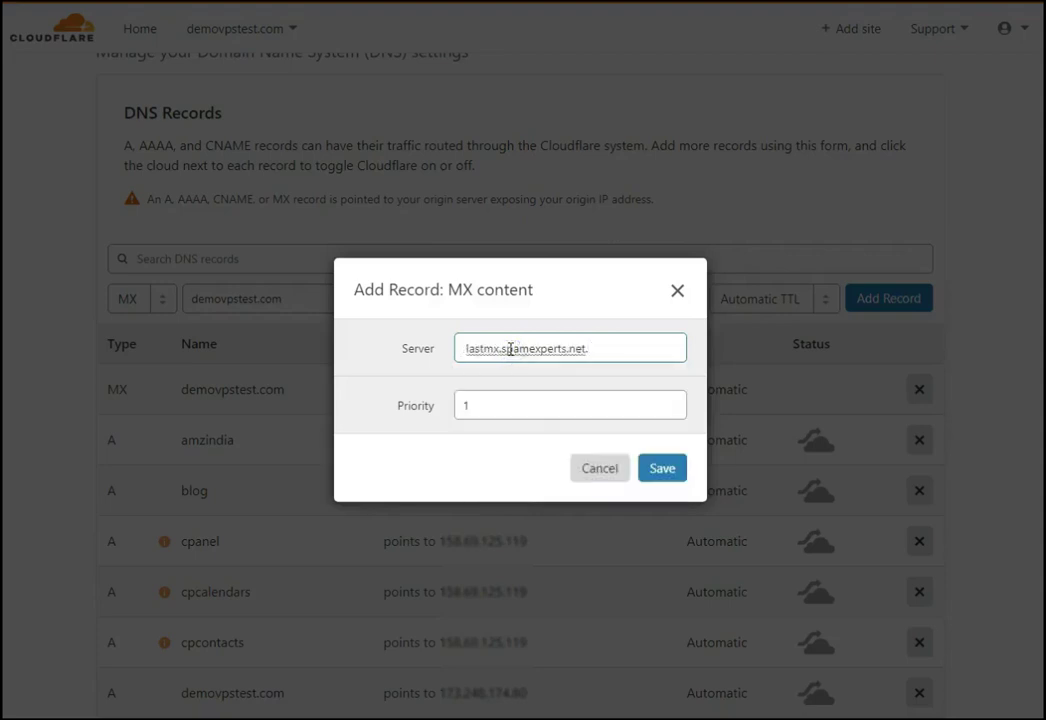
{"action": "left_click", "coordinate": [475, 410]}
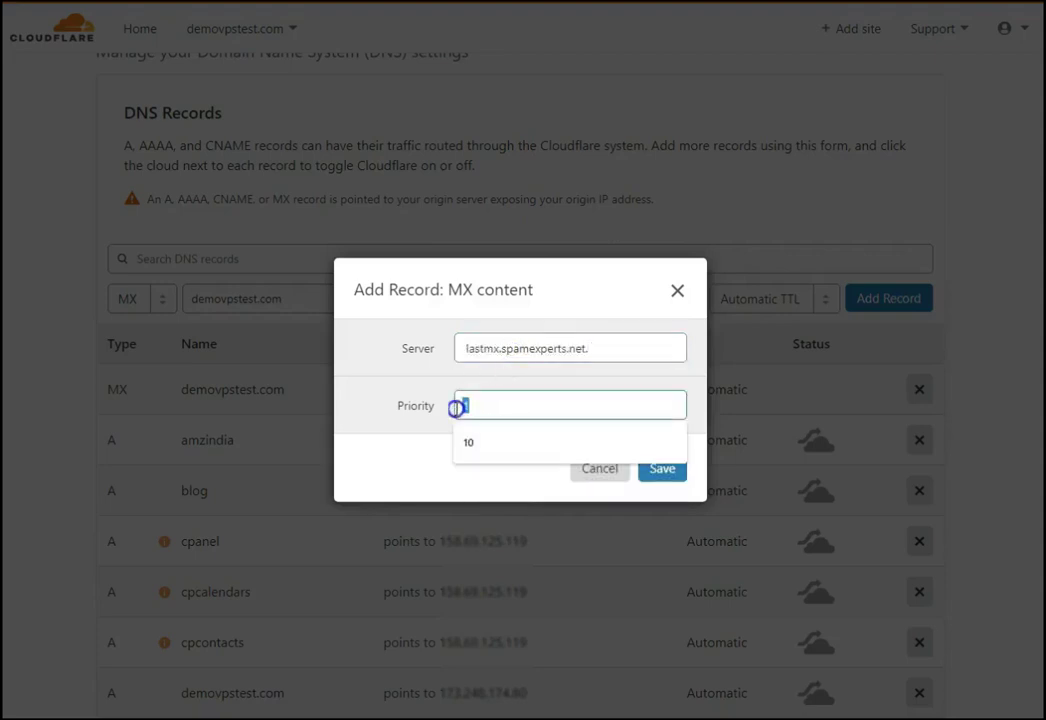
{"action": "type", "text": "30"}
{"action": "left_click", "coordinate": [660, 467]}
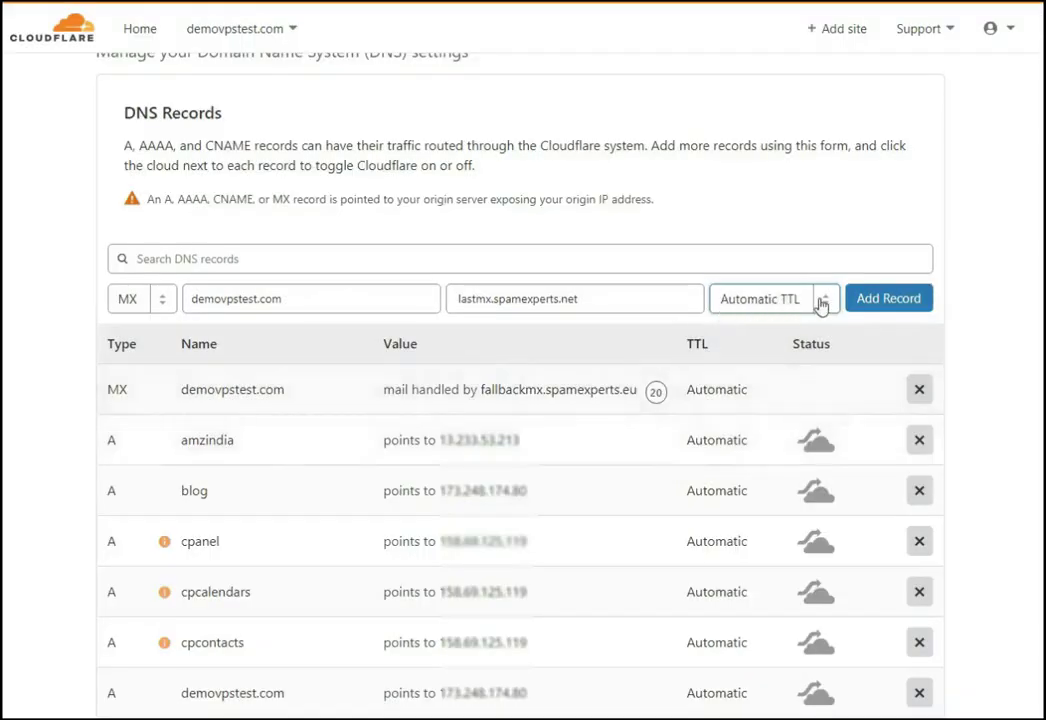
{"action": "left_click", "coordinate": [890, 302]}
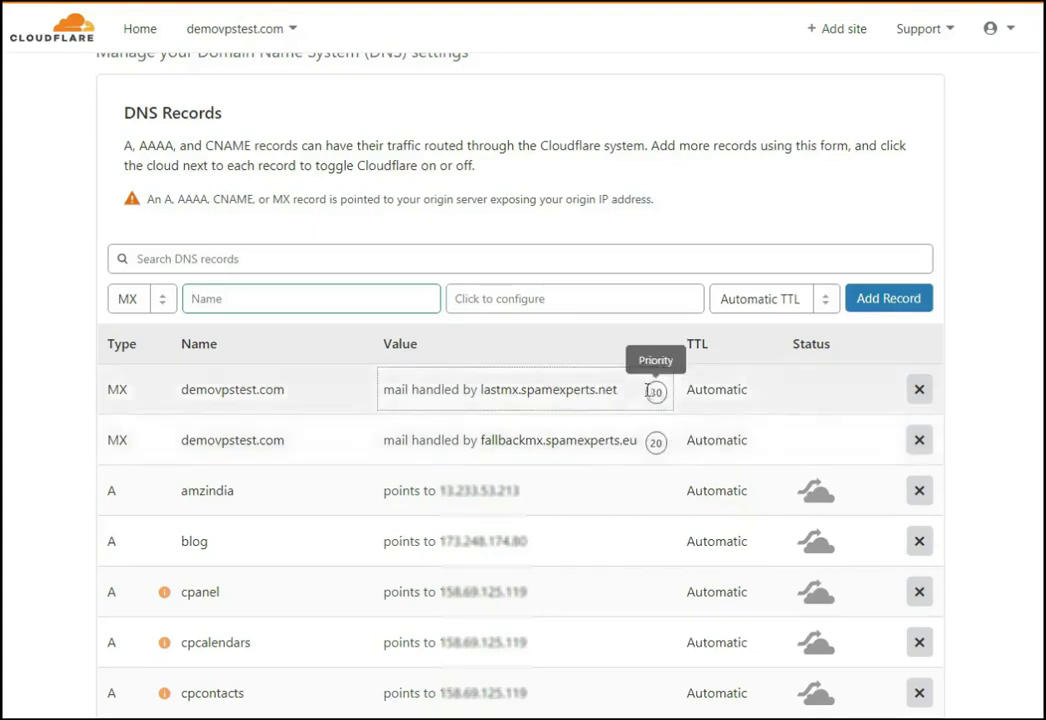
Check the DNS list shows the lastmx (priority 30) and fallbackmx (priority 20) MX records
{"action": "left_click", "coordinate": [684, 448]}
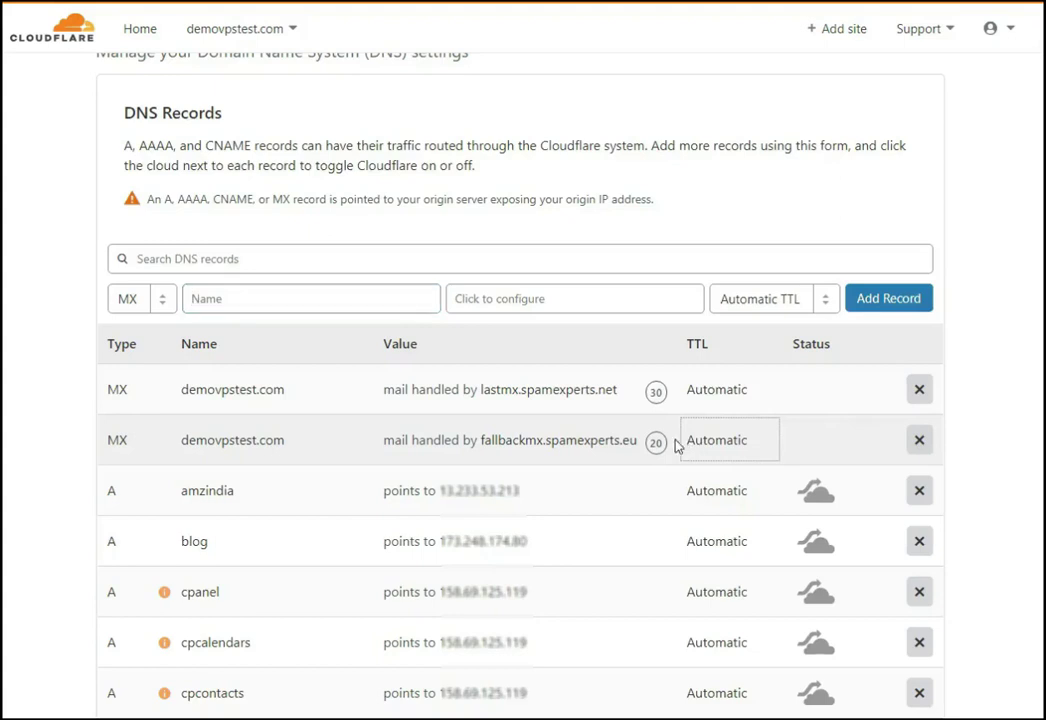